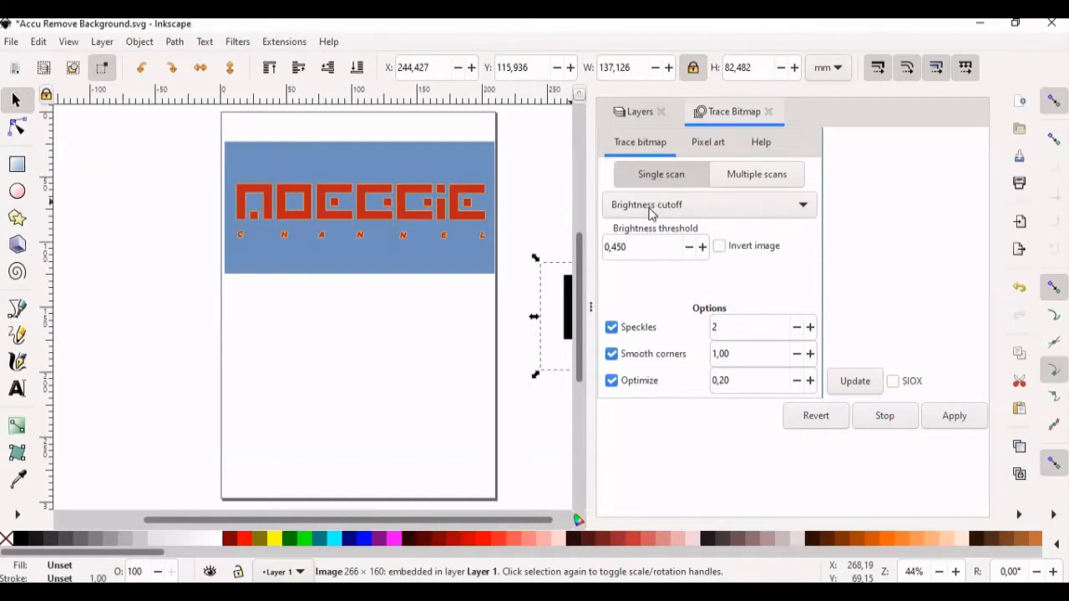
# Trace the selected logo image as a single scan with Brightness cutoff at threshold 0,450 and close the trace settings.
pyautogui.click(641, 213)
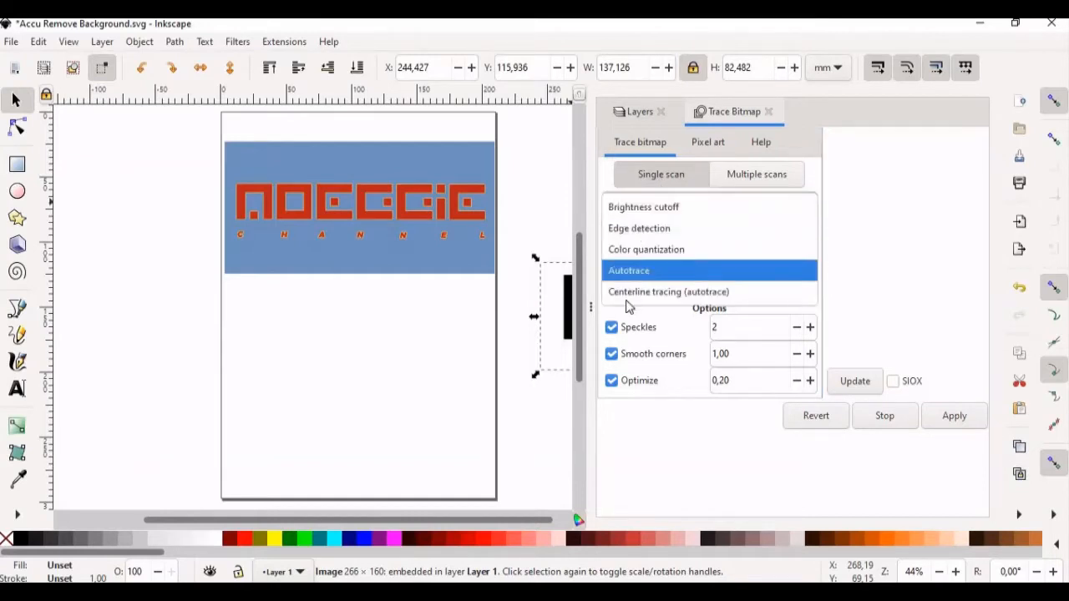
pyautogui.click(637, 209)
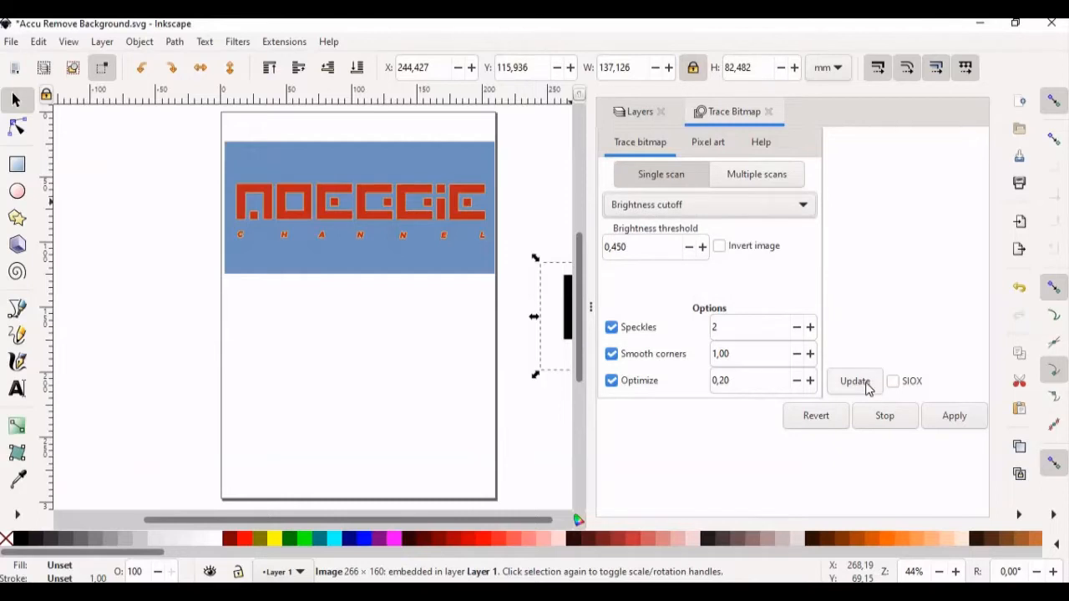
pyautogui.click(865, 384)
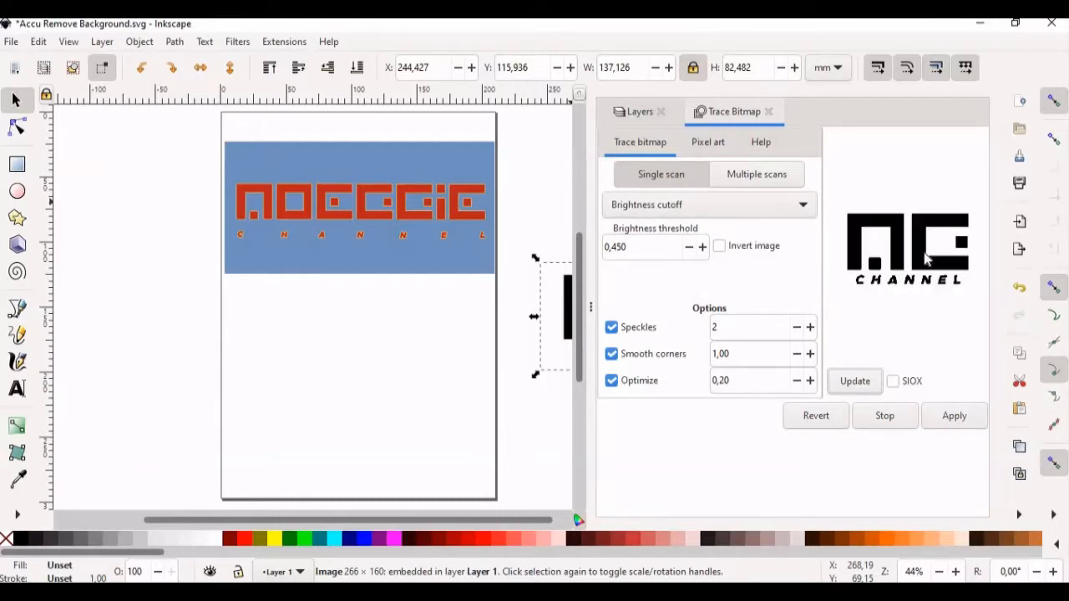
pyautogui.click(953, 416)
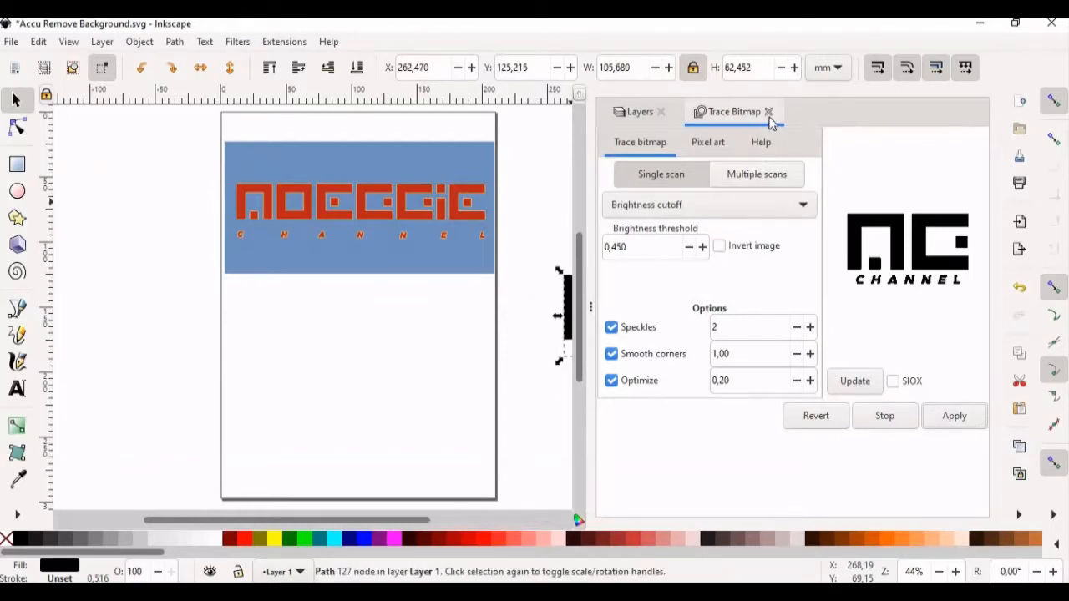
pyautogui.click(769, 112)
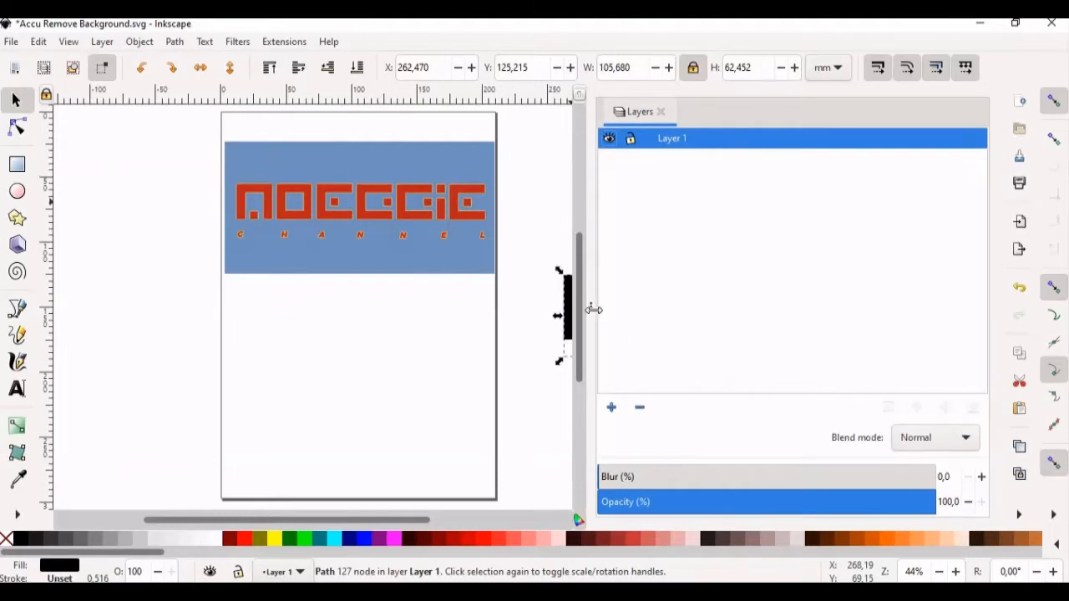
# Widen the canvas area, place the traced black logo over the blue banner, and deselect it.
pyautogui.moveTo(592, 310); pyautogui.dragTo(809, 330)
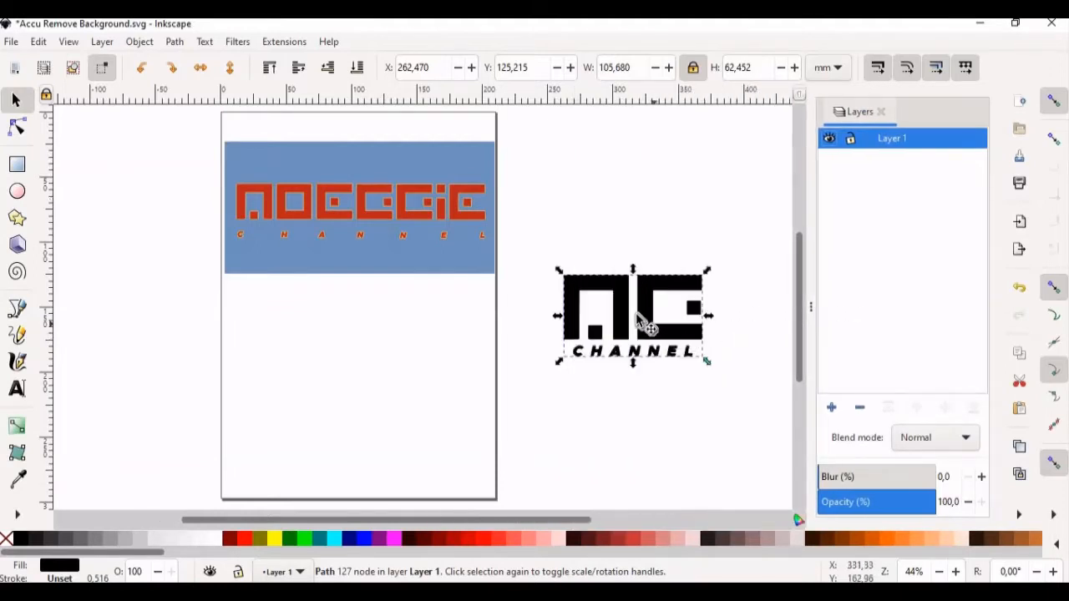
pyautogui.moveTo(604, 305); pyautogui.dragTo(333, 282)
pyautogui.click(514, 371)
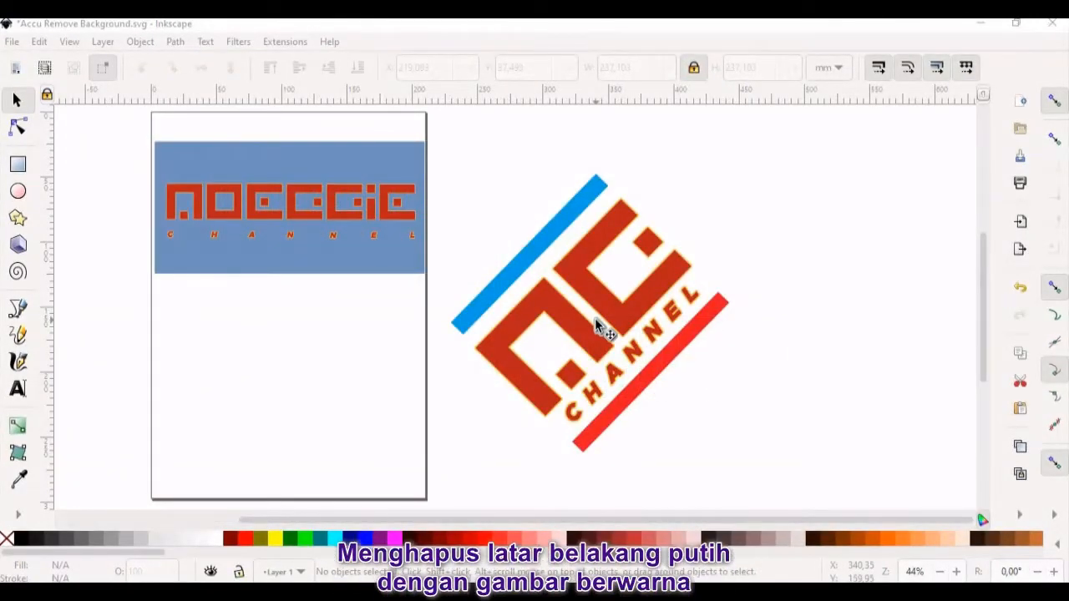
# Check the coloured logo image's white background by moving it over the blue banner and back beside the page.
pyautogui.click(596, 314)
pyautogui.moveTo(599, 308); pyautogui.dragTo(341, 312)
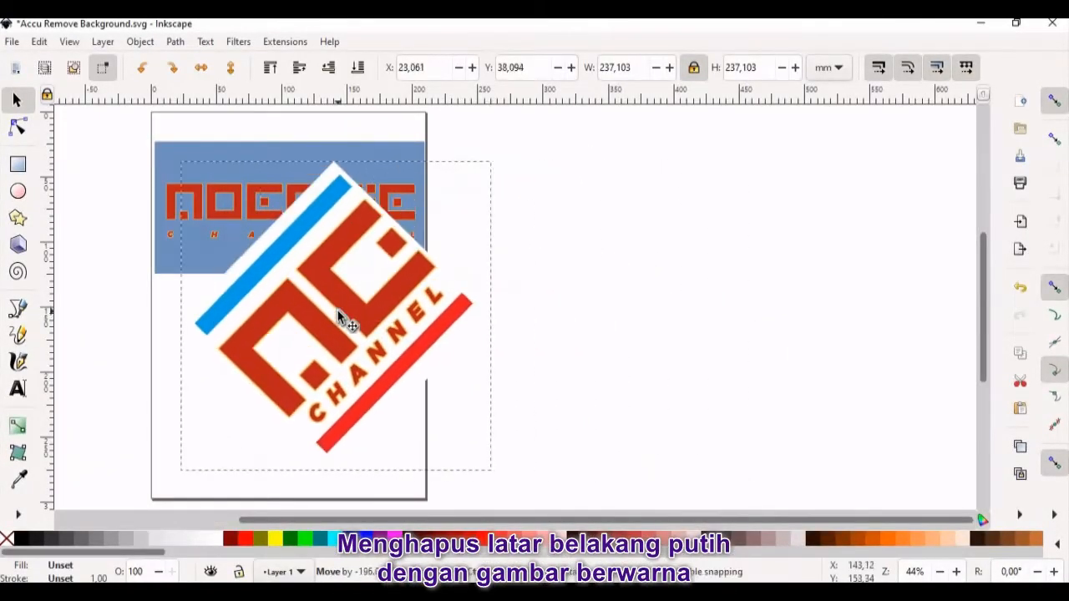
pyautogui.moveTo(336, 272); pyautogui.dragTo(636, 294)
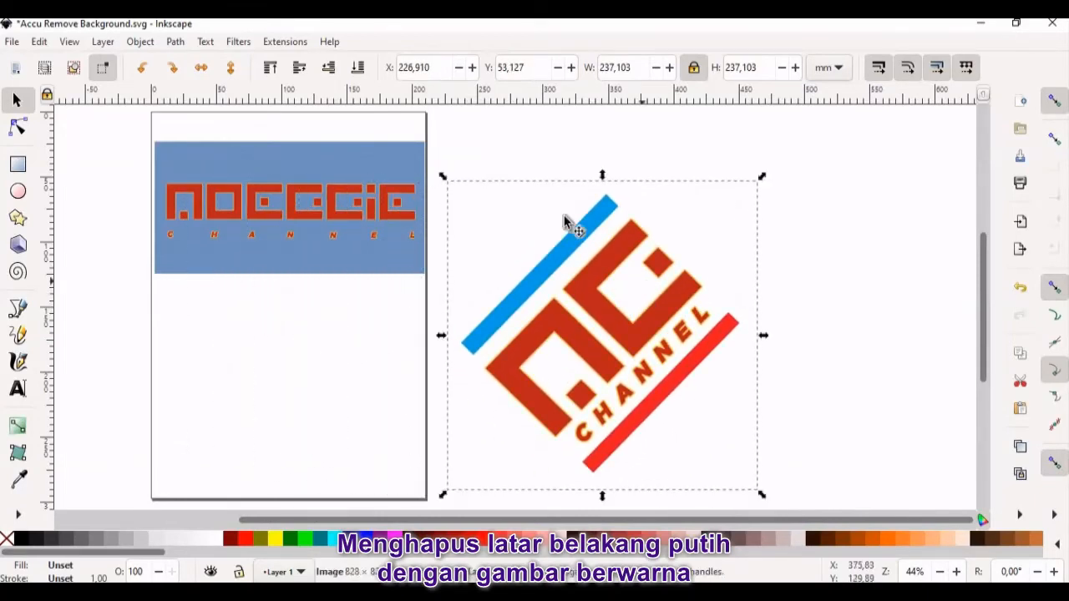
# Trace the coloured logo image with multiple scans in Colours mode, using 8 scans and Remove background.
pyautogui.click(184, 44)
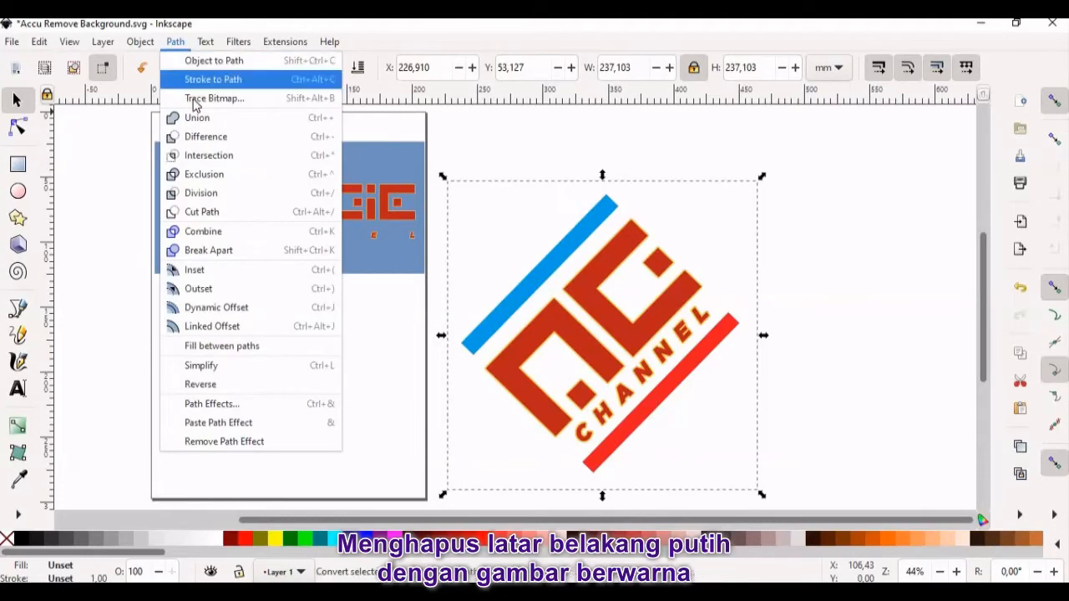
pyautogui.click(205, 98)
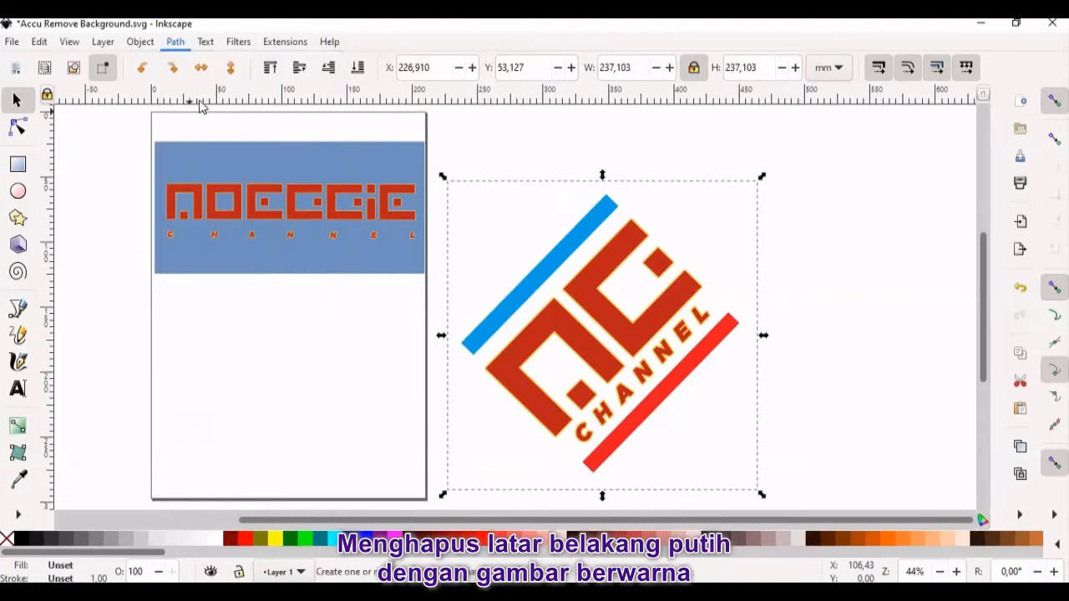
pyautogui.click(739, 177)
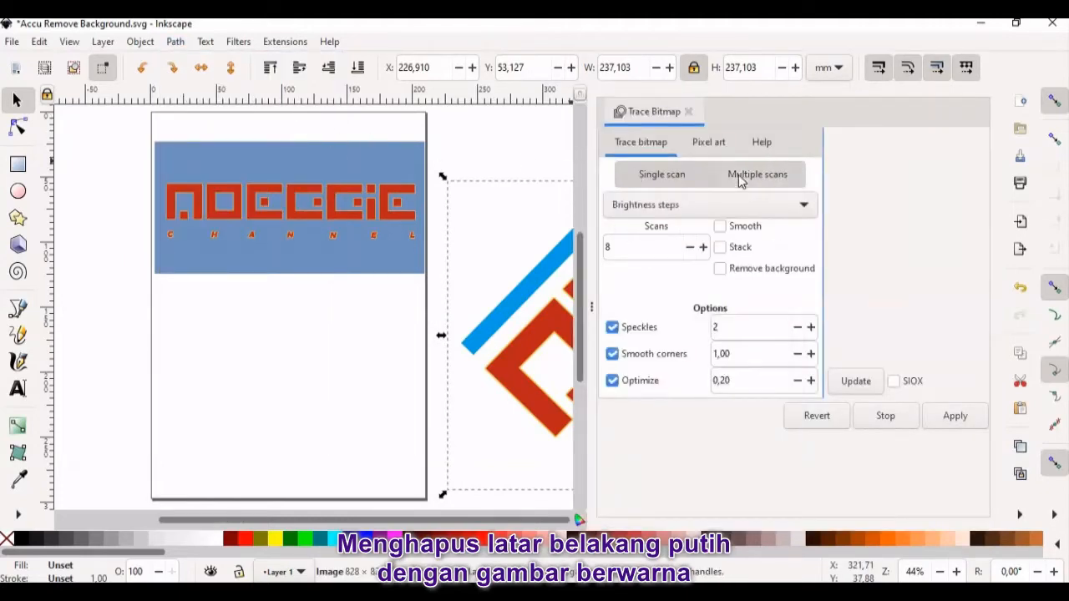
pyautogui.click(668, 207)
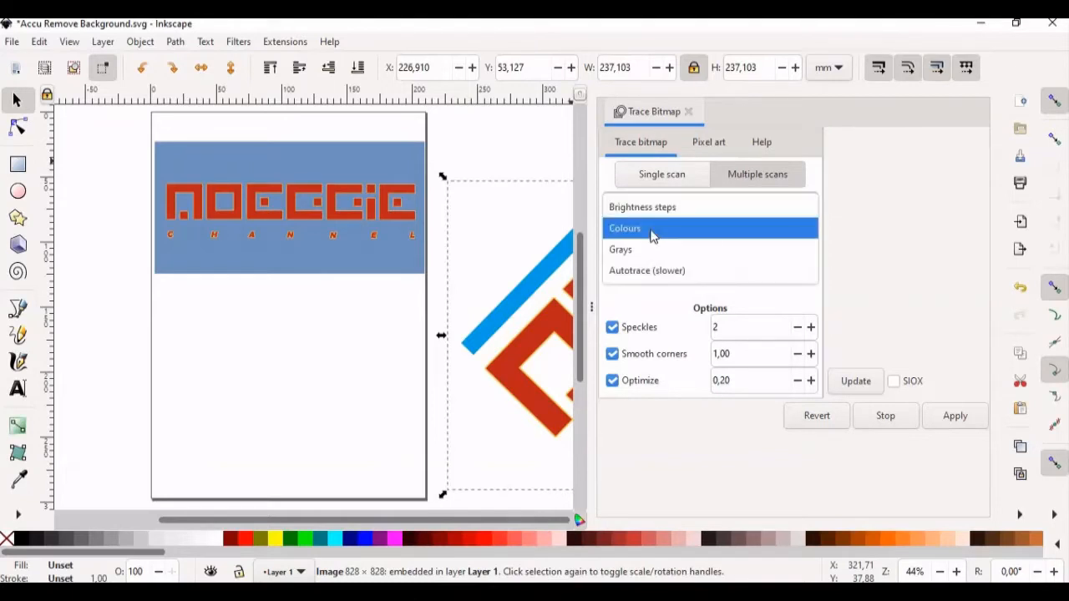
pyautogui.click(652, 230)
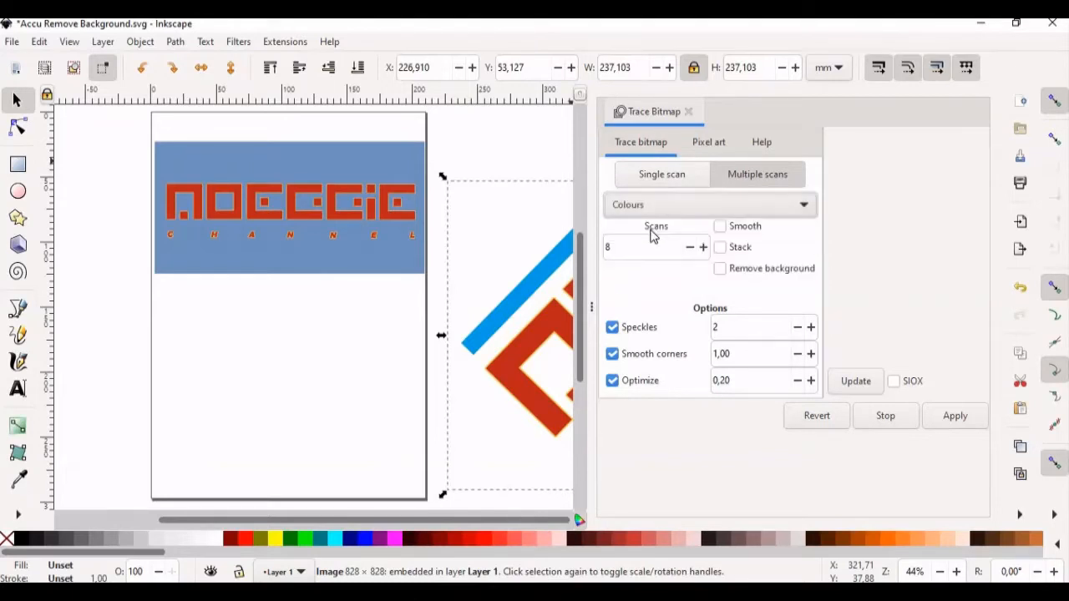
pyautogui.click(720, 270)
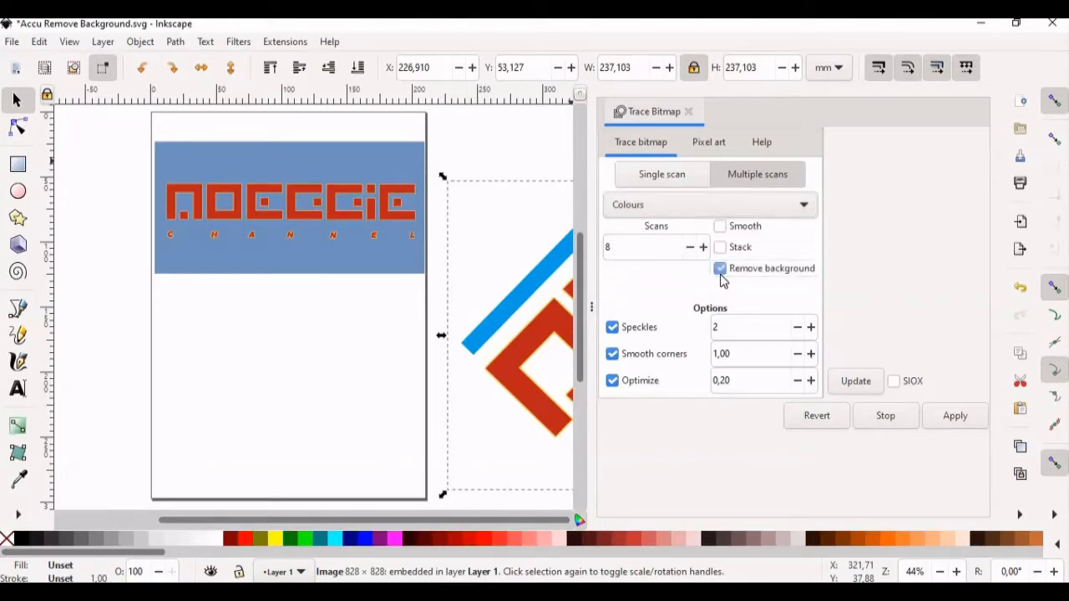
pyautogui.click(847, 384)
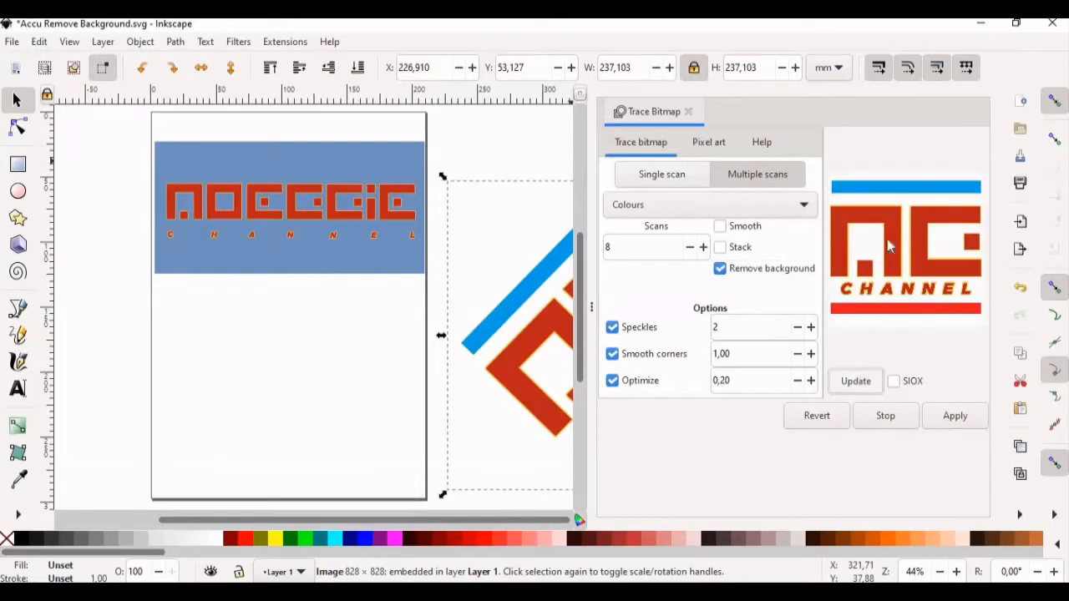
pyautogui.click(955, 416)
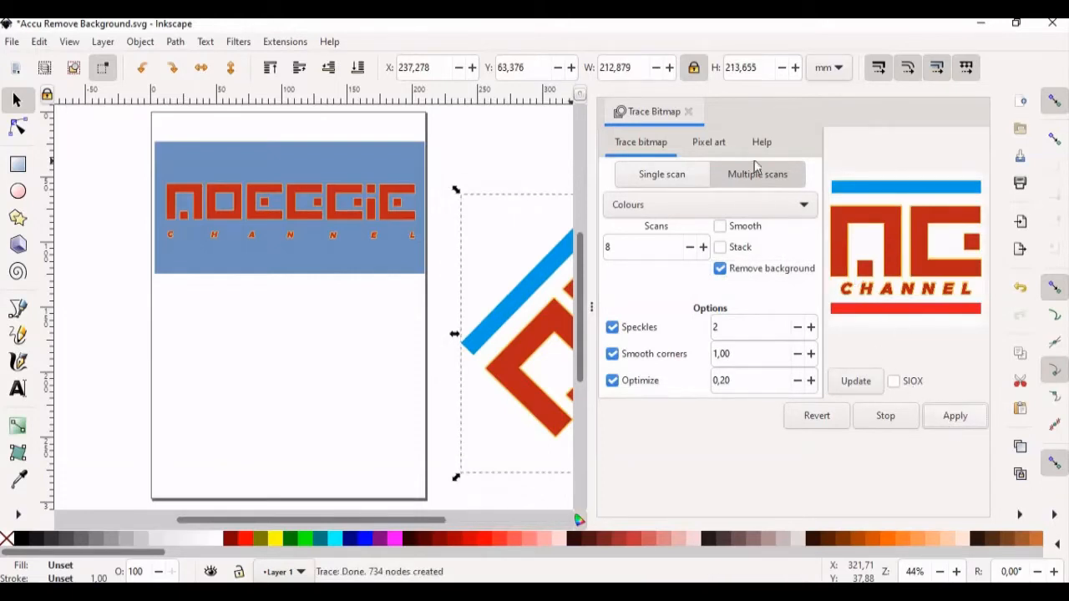
pyautogui.click(688, 112)
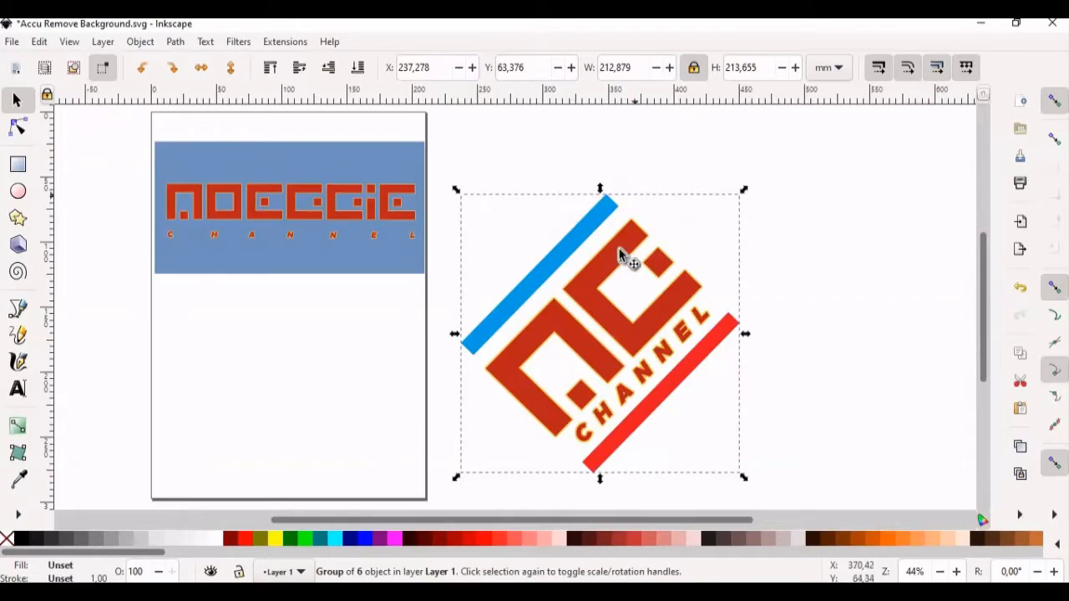
# Separate the traced coloured logo from its original image and place it over the lower part of the blue banner.
pyautogui.moveTo(608, 261)
pyautogui.mouseDown()
pyautogui.moveTo(447, 282)
pyautogui.moveTo(291, 281)
pyautogui.moveTo(725, 281)
pyautogui.mouseUp()
pyautogui.moveTo(508, 303)
pyautogui.mouseDown()
pyautogui.moveTo(255, 305)
pyautogui.moveTo(501, 298)
pyautogui.moveTo(487, 297)
pyautogui.mouseUp()
pyautogui.moveTo(560, 325)
pyautogui.mouseDown()
pyautogui.moveTo(303, 354)
pyautogui.moveTo(301, 337)
pyautogui.mouseUp()
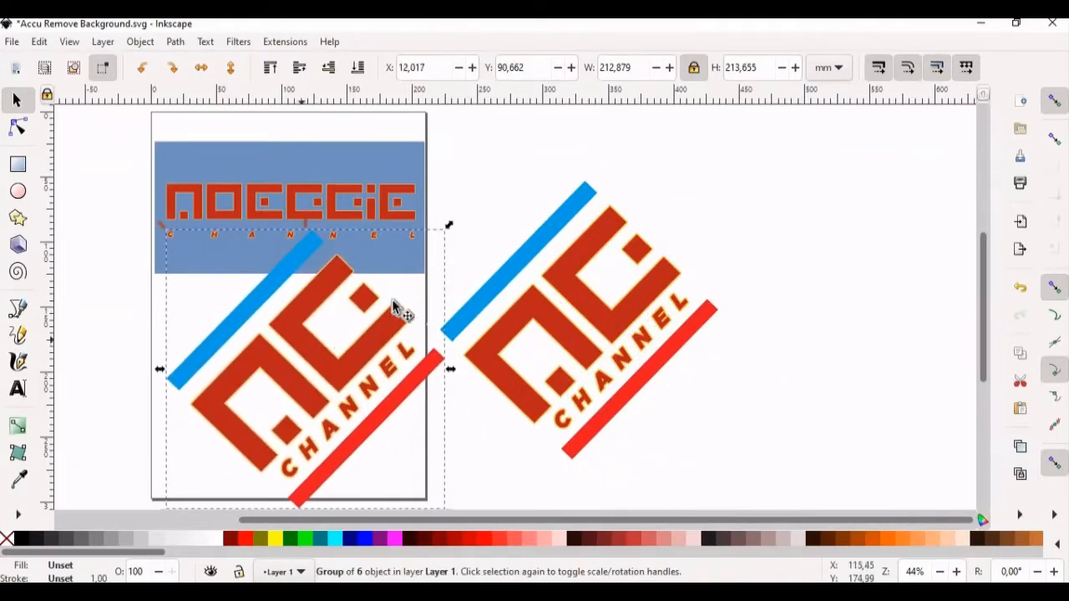
pyautogui.click(519, 173)
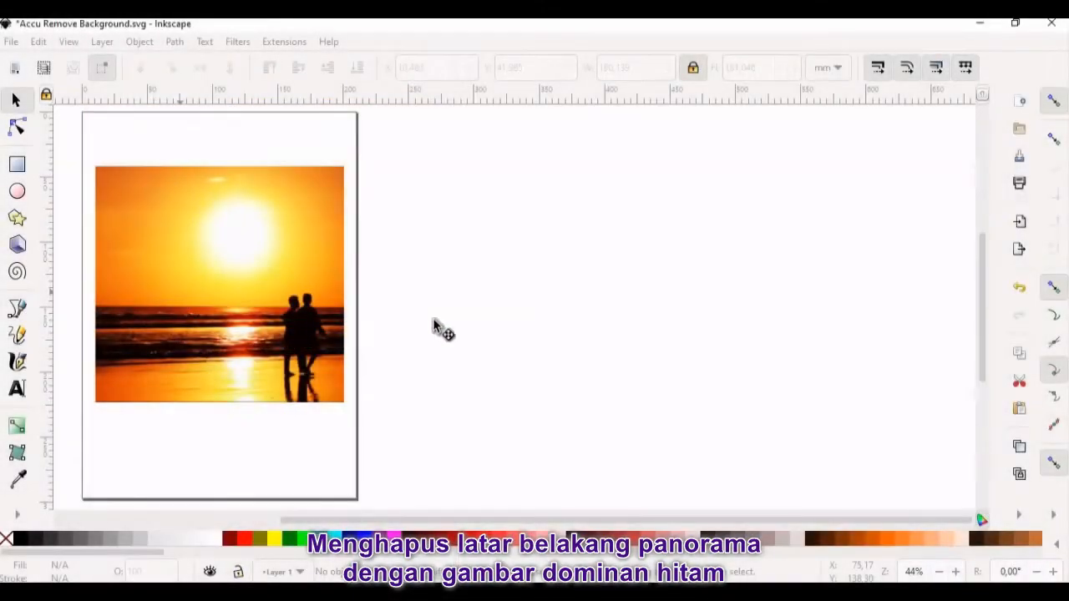
# Trace the sunset photo as a single scan with Brightness cutoff at threshold 0,450 and close the trace settings.
pyautogui.moveTo(251, 326)
pyautogui.mouseDown()
pyautogui.moveTo(506, 334)
pyautogui.moveTo(250, 313)
pyautogui.mouseUp()
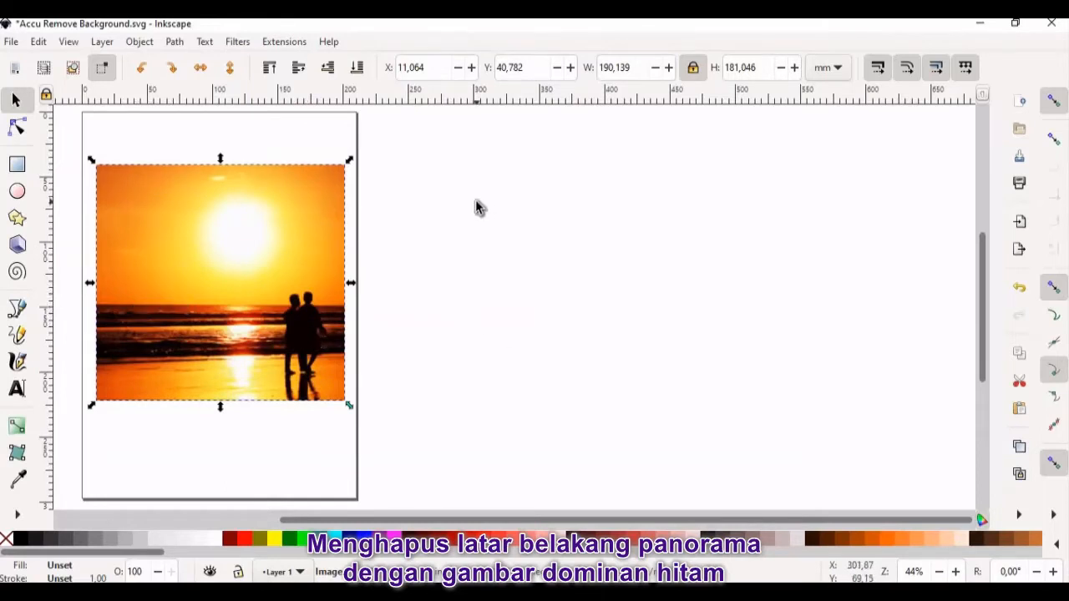
pyautogui.click(173, 42)
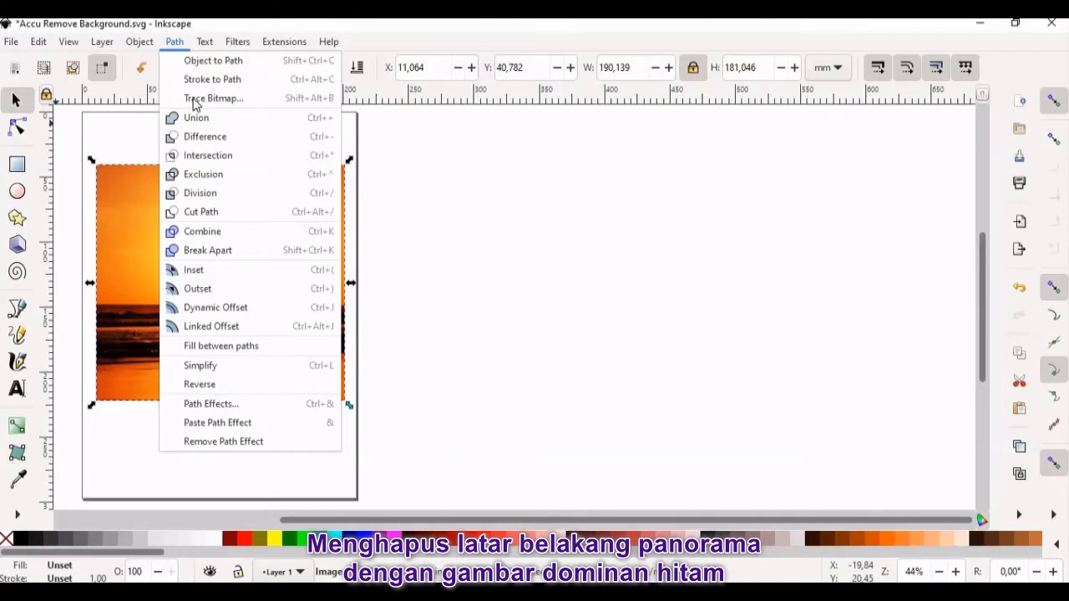
pyautogui.click(200, 99)
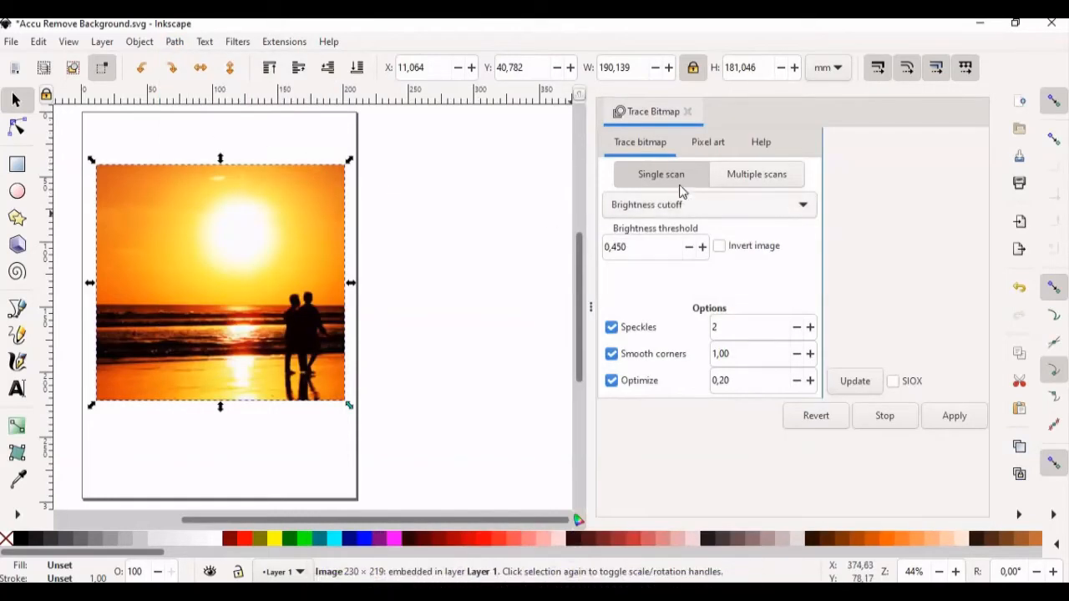
pyautogui.click(649, 214)
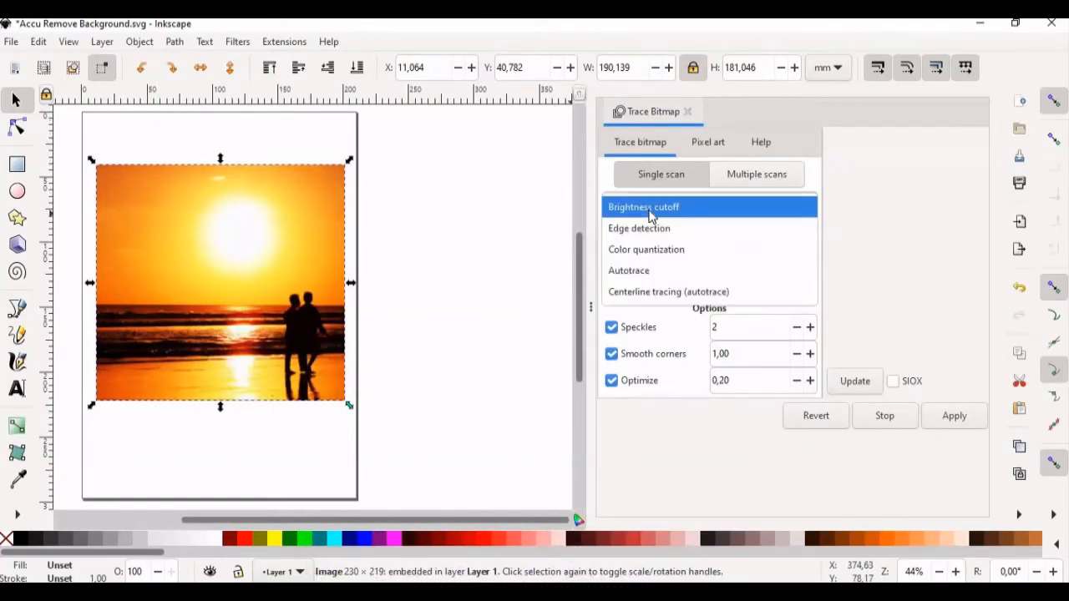
pyautogui.click(651, 214)
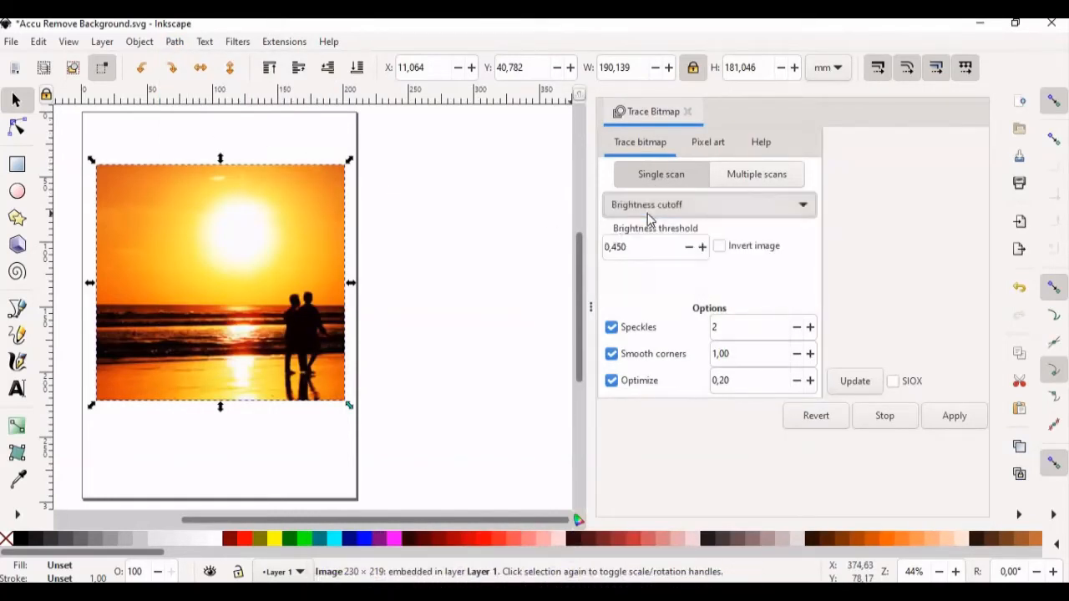
pyautogui.click(860, 382)
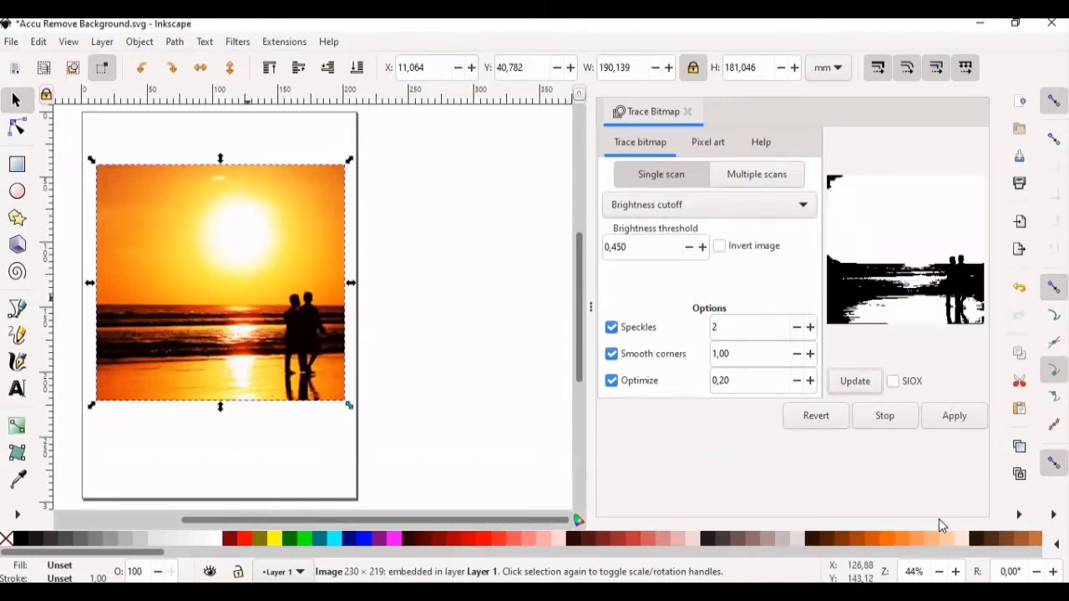
pyautogui.click(958, 426)
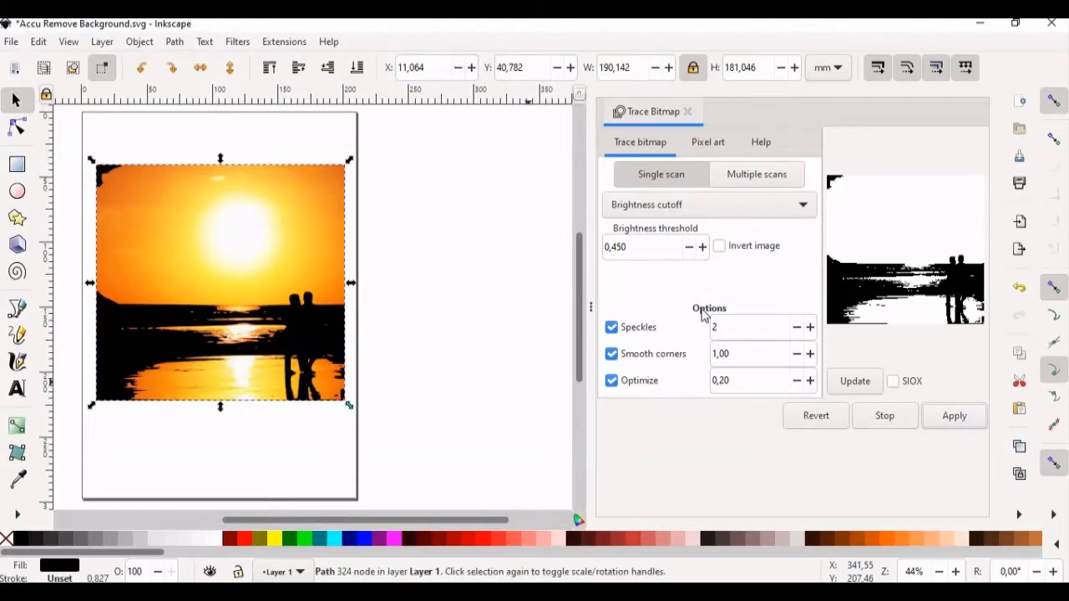
pyautogui.click(687, 112)
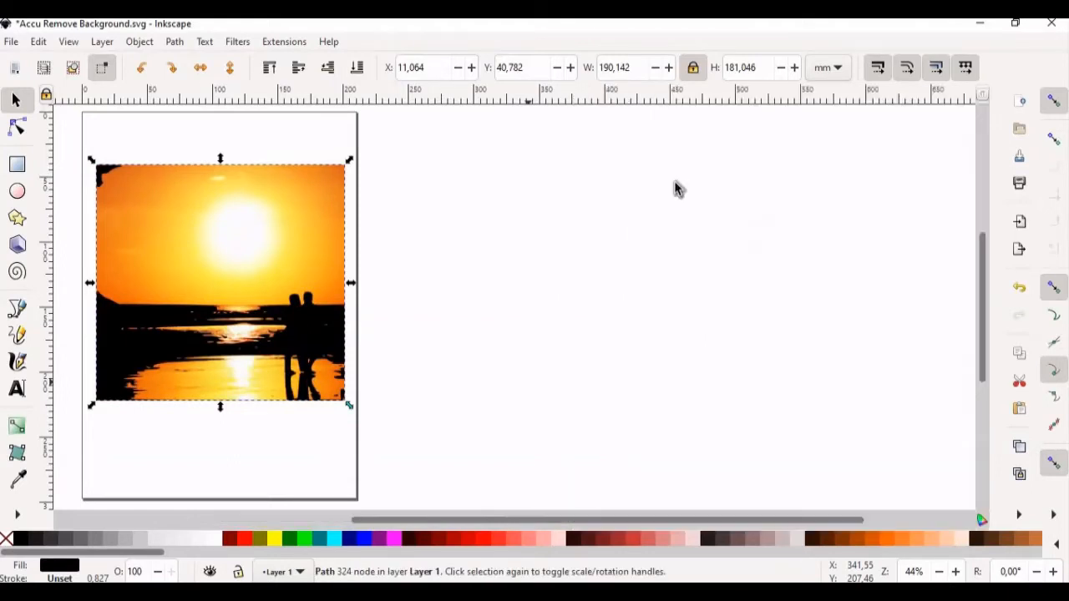
# Move the traced black silhouette off the sunset photo to the empty canvas beside the page and deselect it.
pyautogui.moveTo(321, 342)
pyautogui.mouseDown()
pyautogui.moveTo(596, 334)
pyautogui.moveTo(716, 344)
pyautogui.mouseUp()
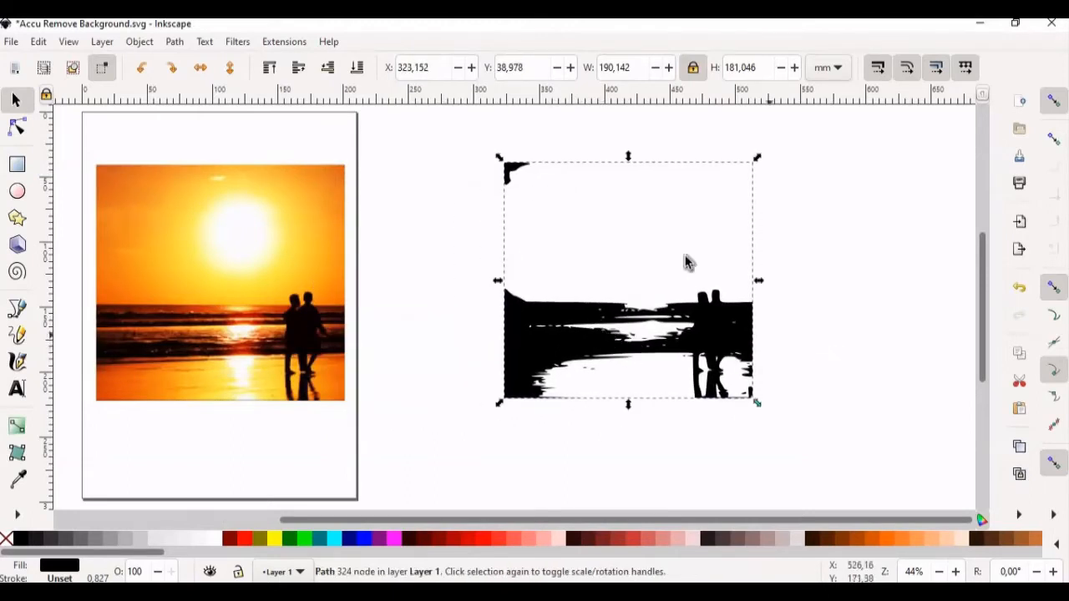
pyautogui.moveTo(682, 254)
pyautogui.mouseDown()
pyautogui.moveTo(446, 273)
pyautogui.moveTo(501, 280)
pyautogui.mouseUp()
pyautogui.moveTo(519, 316)
pyautogui.mouseDown()
pyautogui.moveTo(33, 281)
pyautogui.moveTo(58, 324)
pyautogui.moveTo(313, 360)
pyautogui.moveTo(518, 370)
pyautogui.moveTo(584, 348)
pyautogui.moveTo(537, 327)
pyautogui.mouseUp()
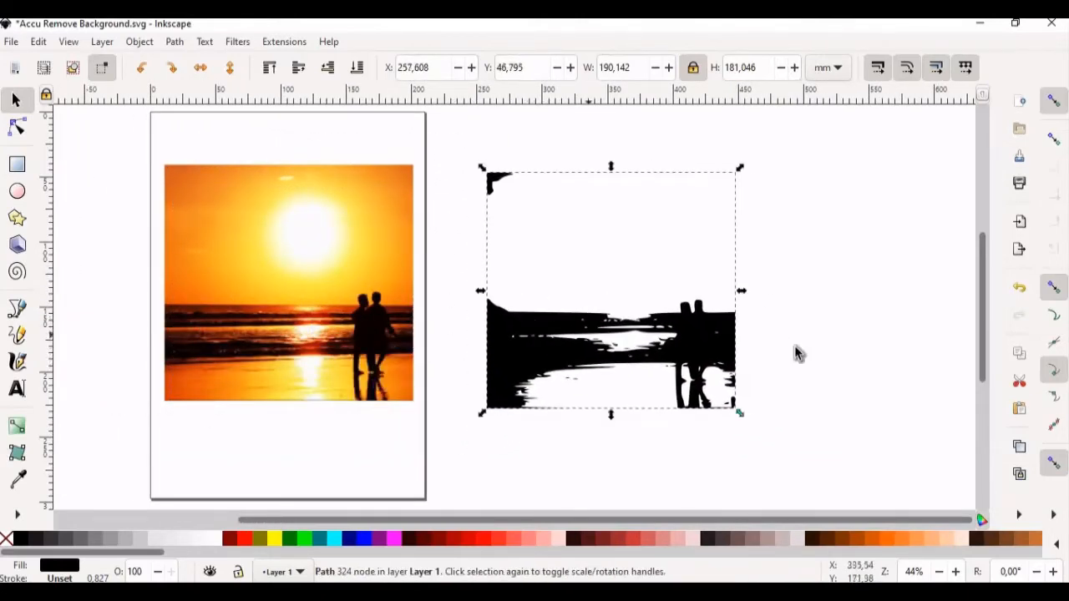
pyautogui.click(872, 356)
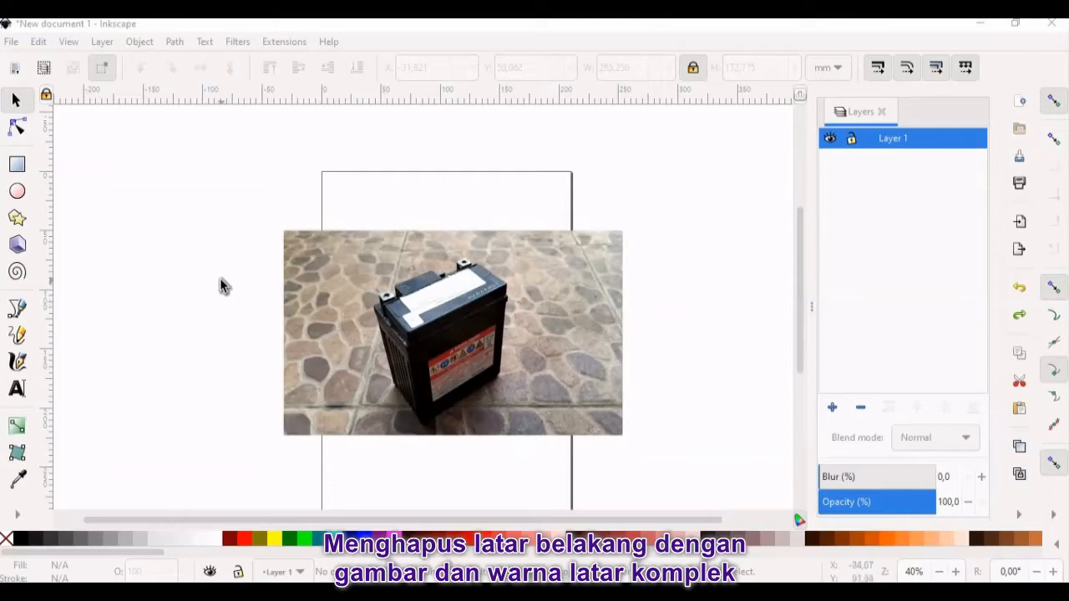
# Start a straight-segment Pen tool outline at the battery's left terminal base, tracing around the terminal to the raised cover's left end.
pyautogui.click(581, 28)
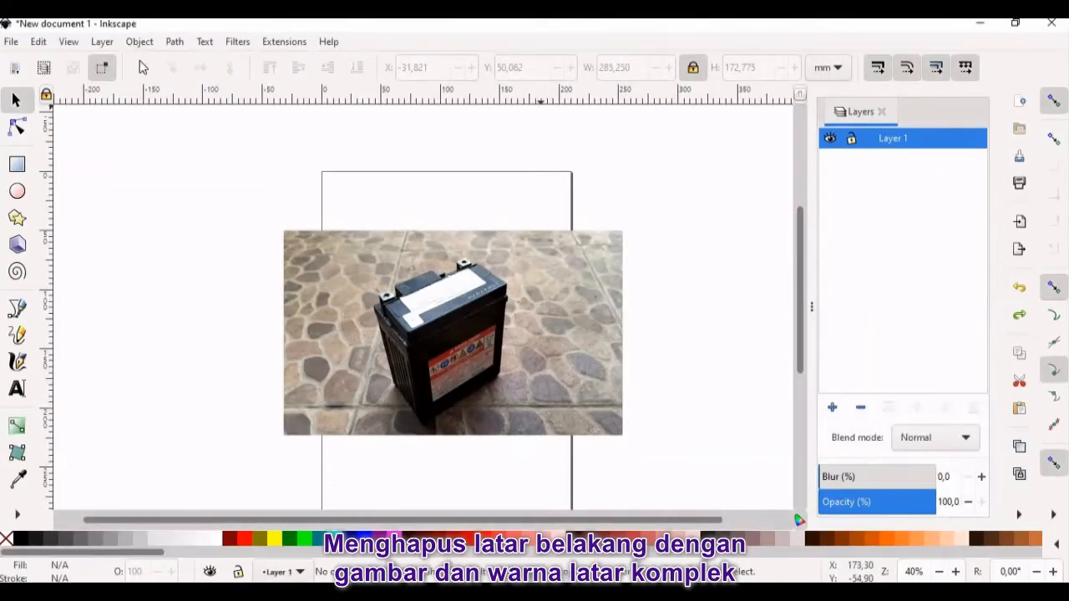
pyautogui.click(16, 308)
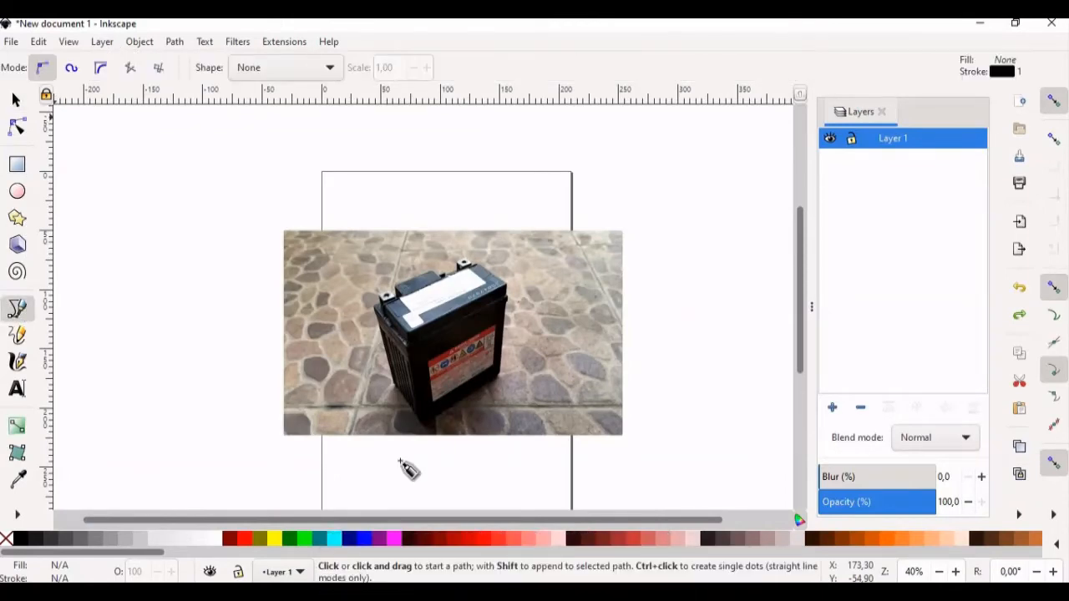
pyautogui.click(956, 572)
pyautogui.click(956, 572)
pyautogui.click(956, 572)
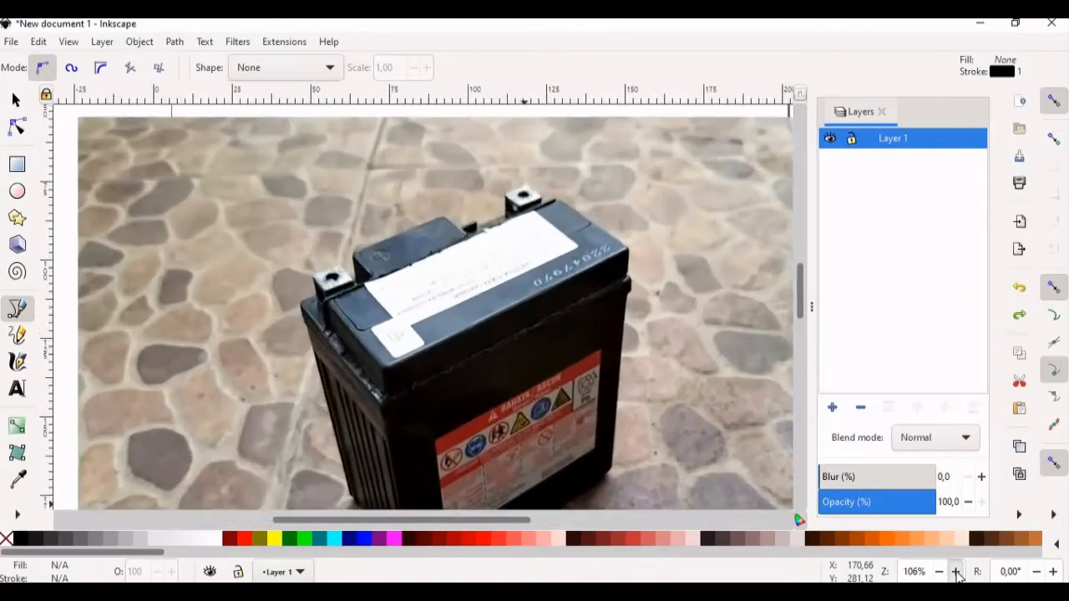
pyautogui.click(956, 572)
pyautogui.click(956, 572)
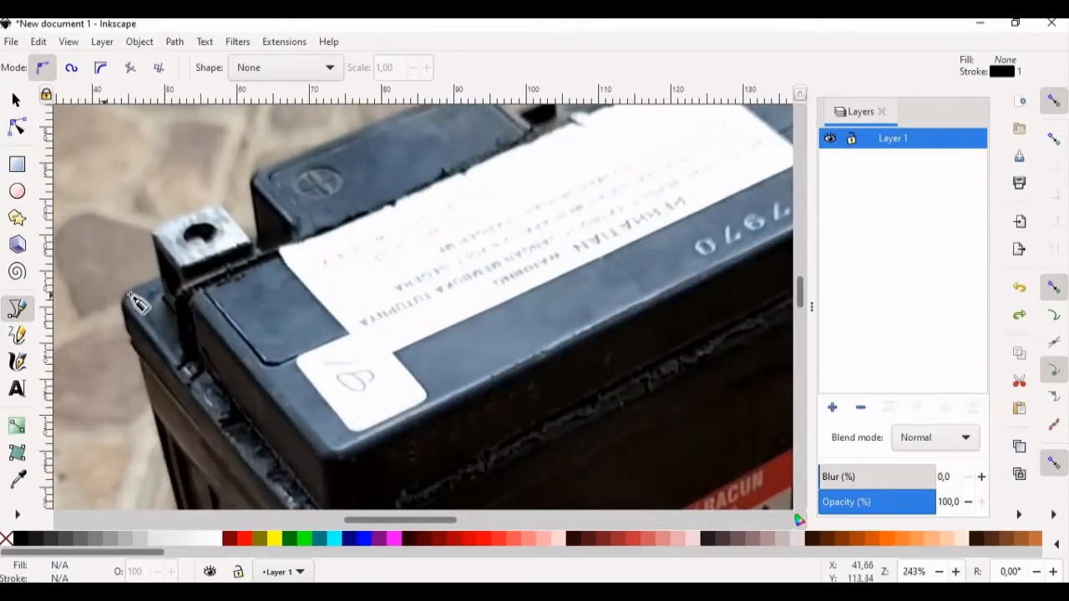
pyautogui.click(159, 278)
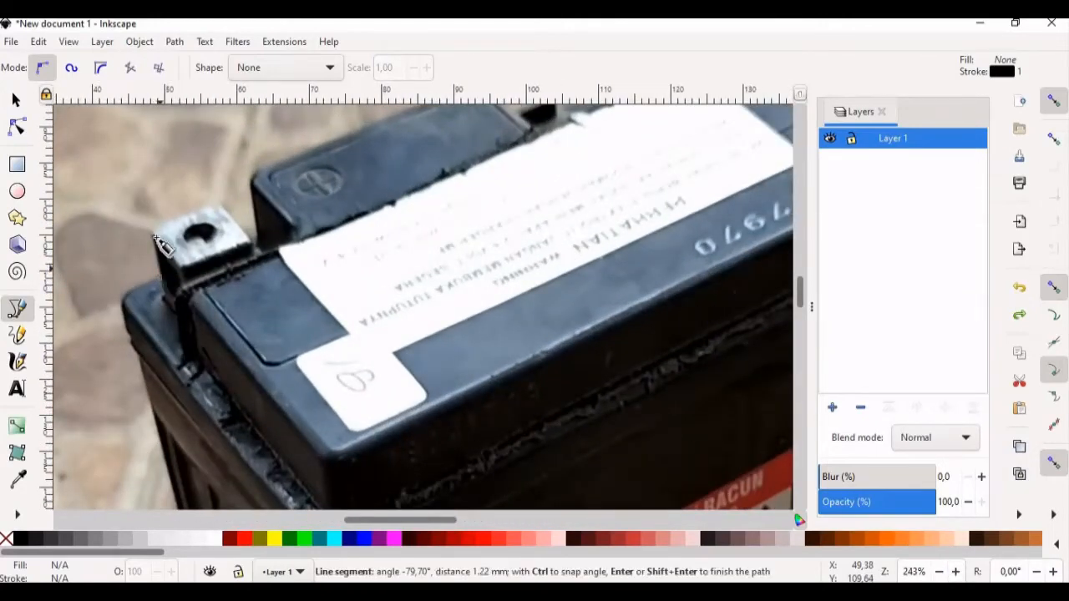
pyautogui.click(165, 227)
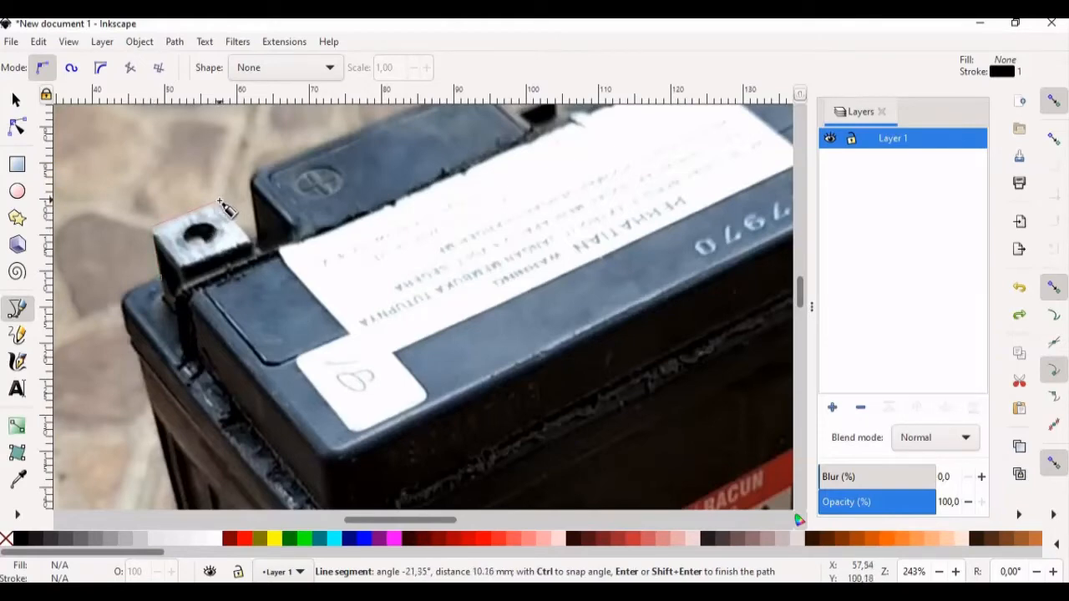
pyautogui.click(227, 211)
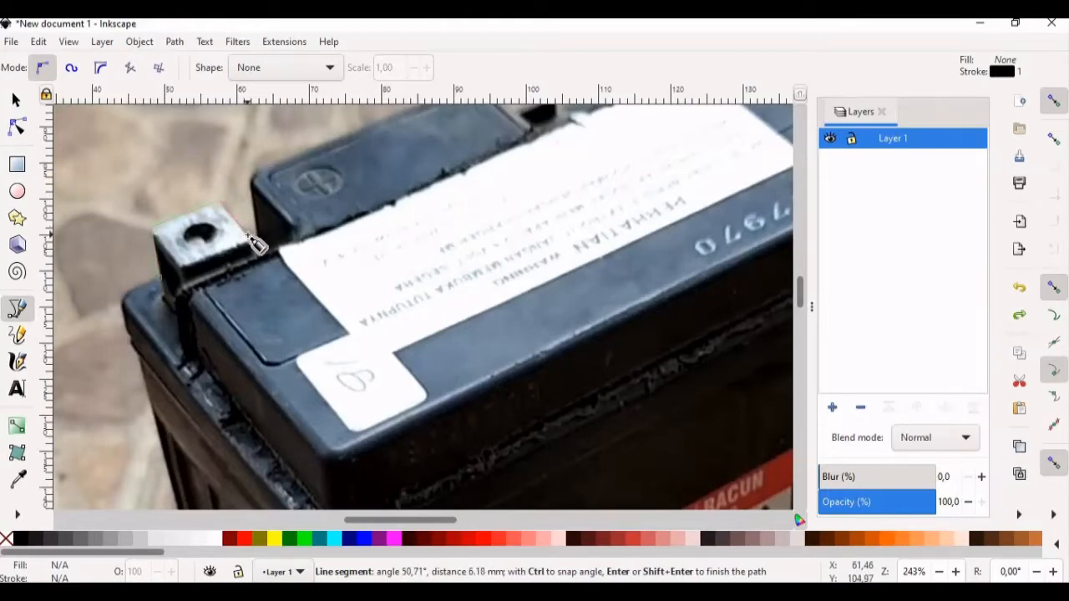
pyautogui.click(248, 236)
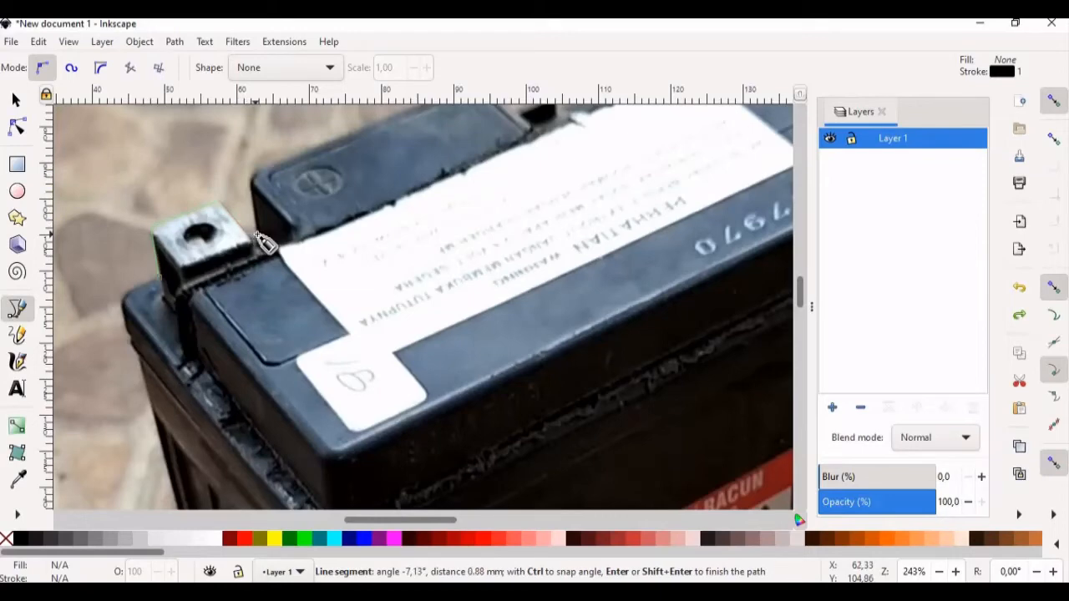
pyautogui.click(253, 189)
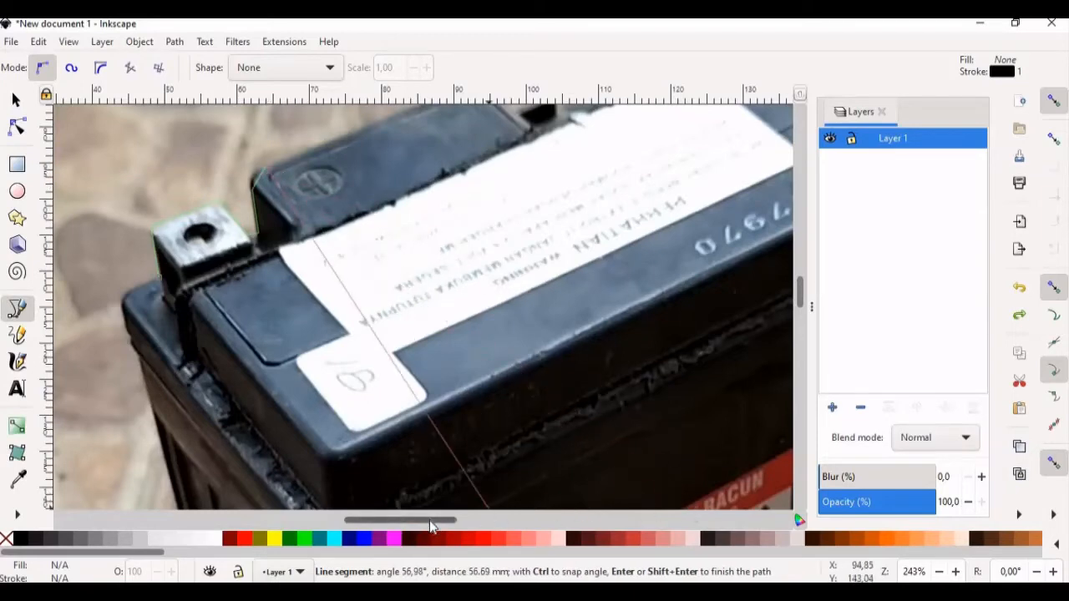
# Continue the outline along the raised cover's back edge and around the small black tab beside it.
pyautogui.moveTo(432, 522); pyautogui.dragTo(474, 523)
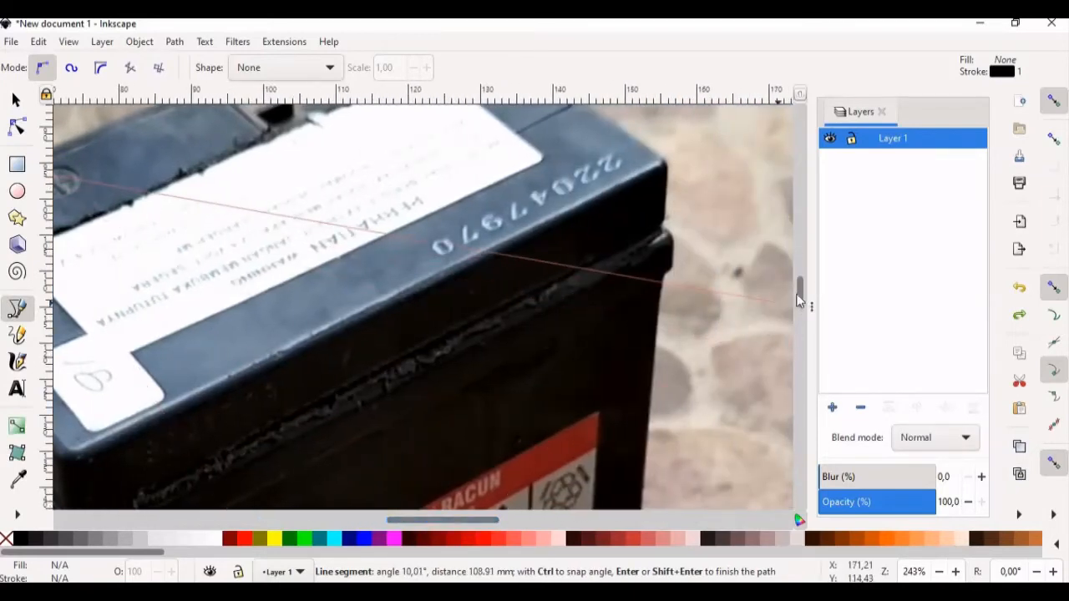
pyautogui.scroll(3, 801, 281)
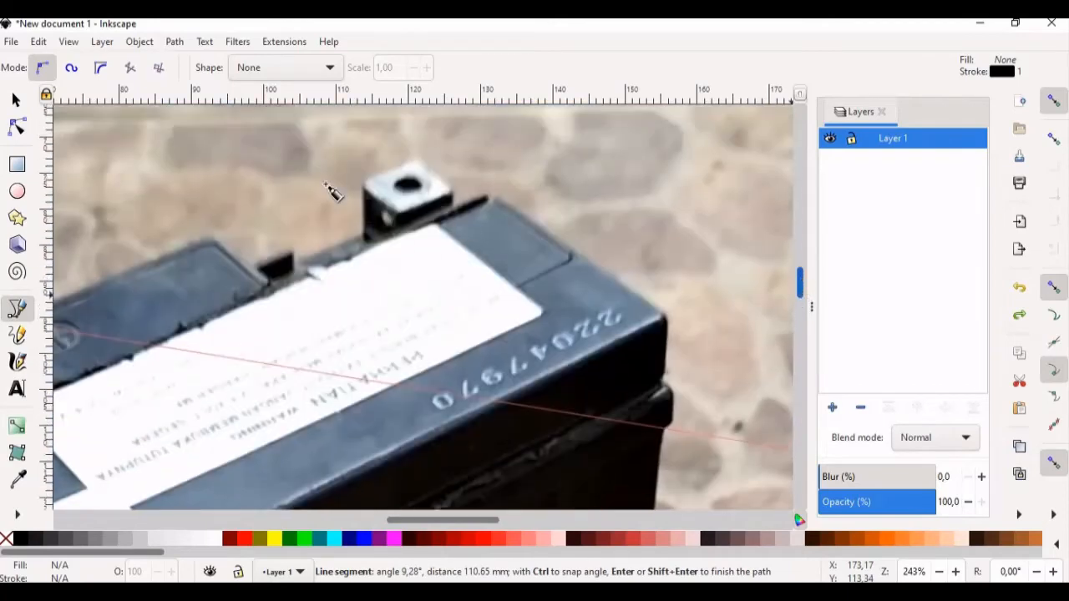
pyautogui.click(200, 245)
pyautogui.click(240, 258)
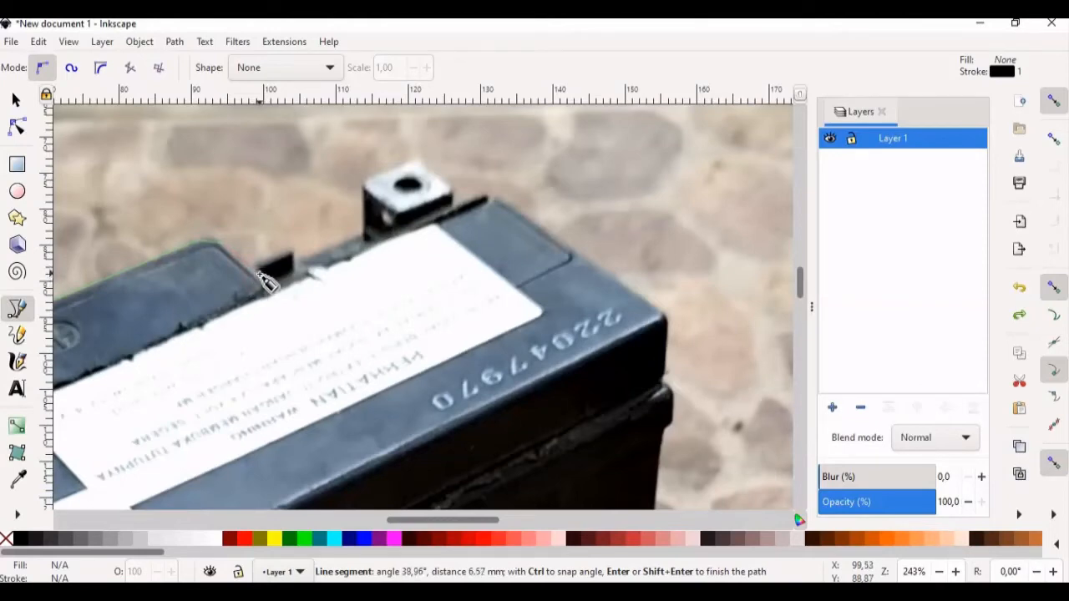
pyautogui.click(258, 277)
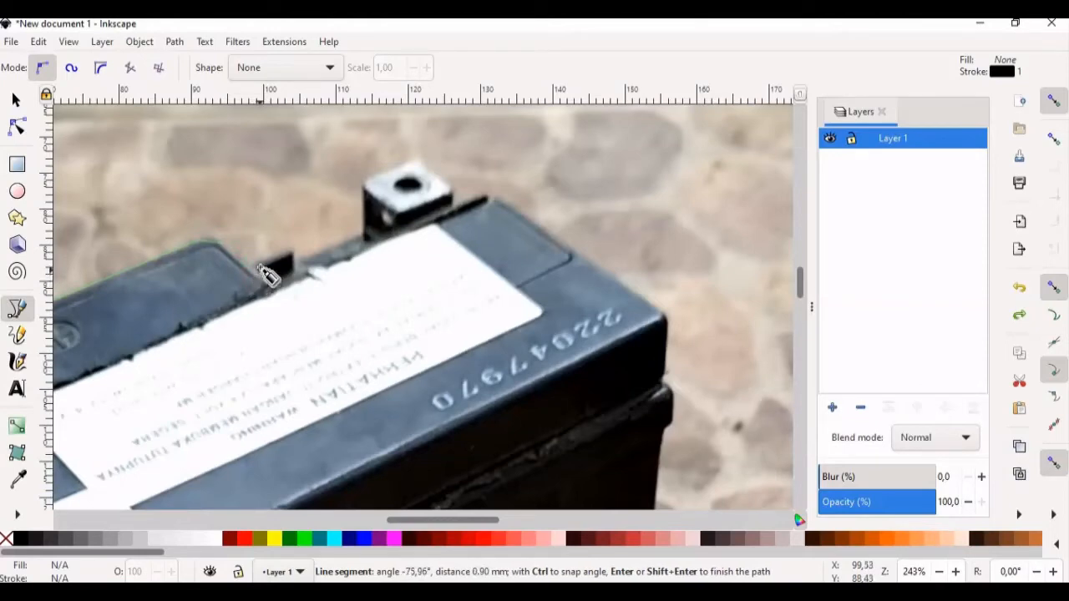
pyautogui.click(259, 264)
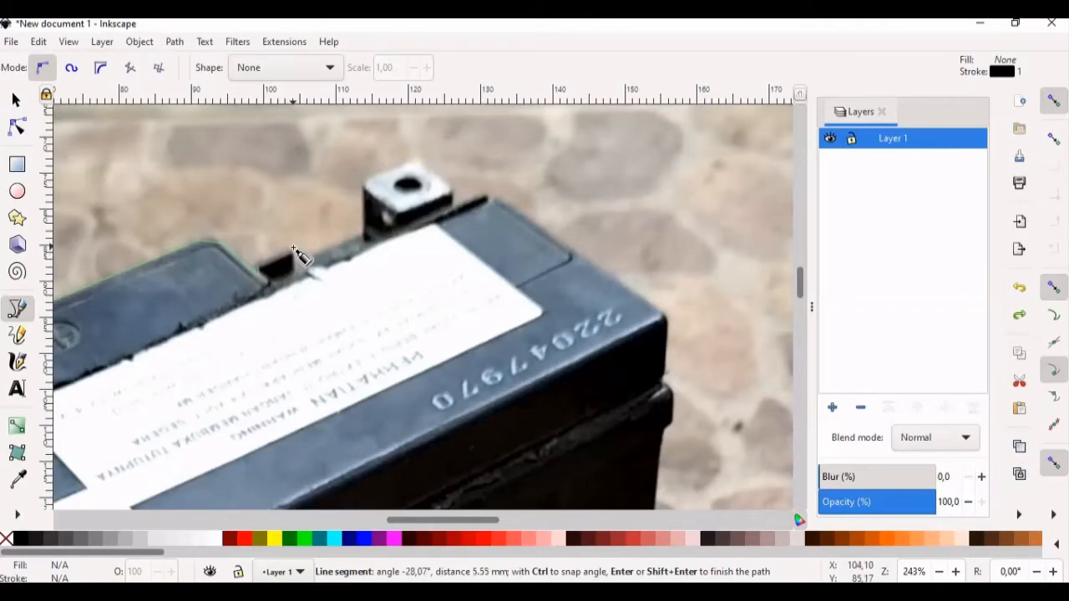
pyautogui.click(293, 253)
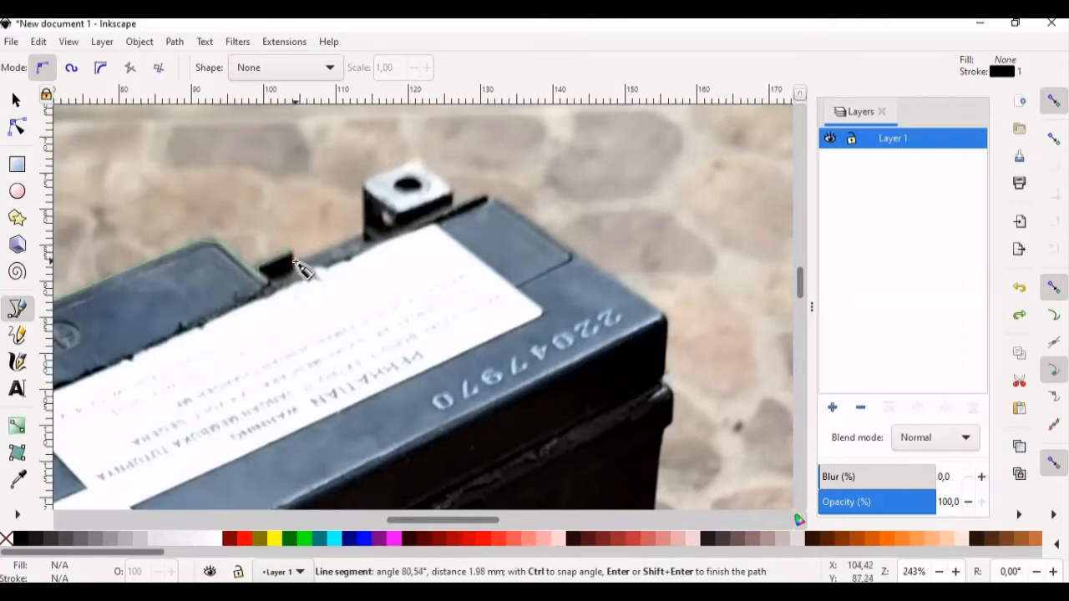
pyautogui.click(295, 262)
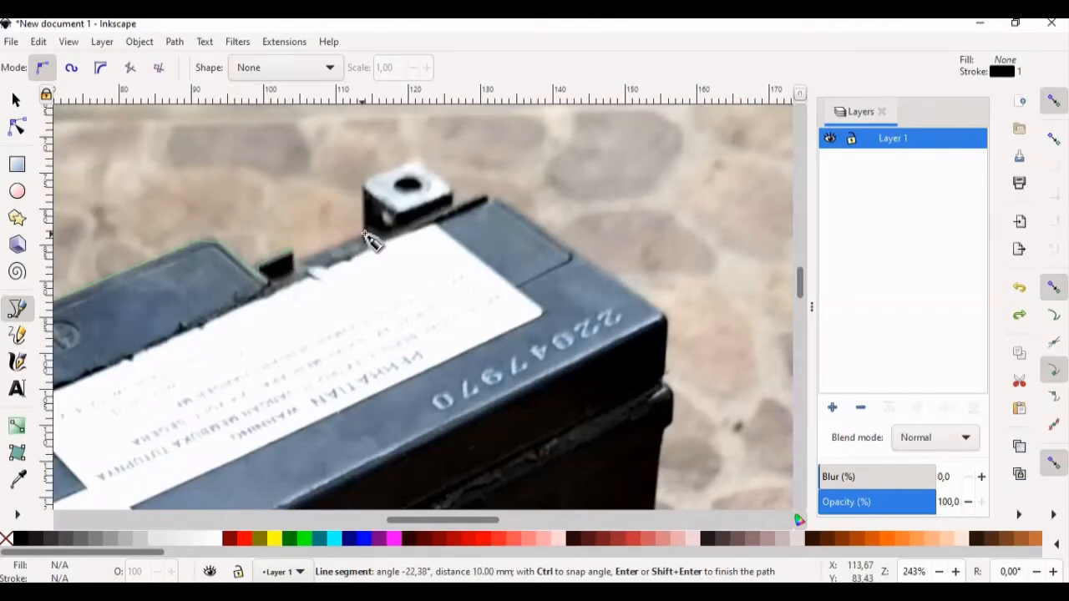
# Extend the outline along the lid and around the right terminal to the lid's back corner.
pyautogui.click(365, 234)
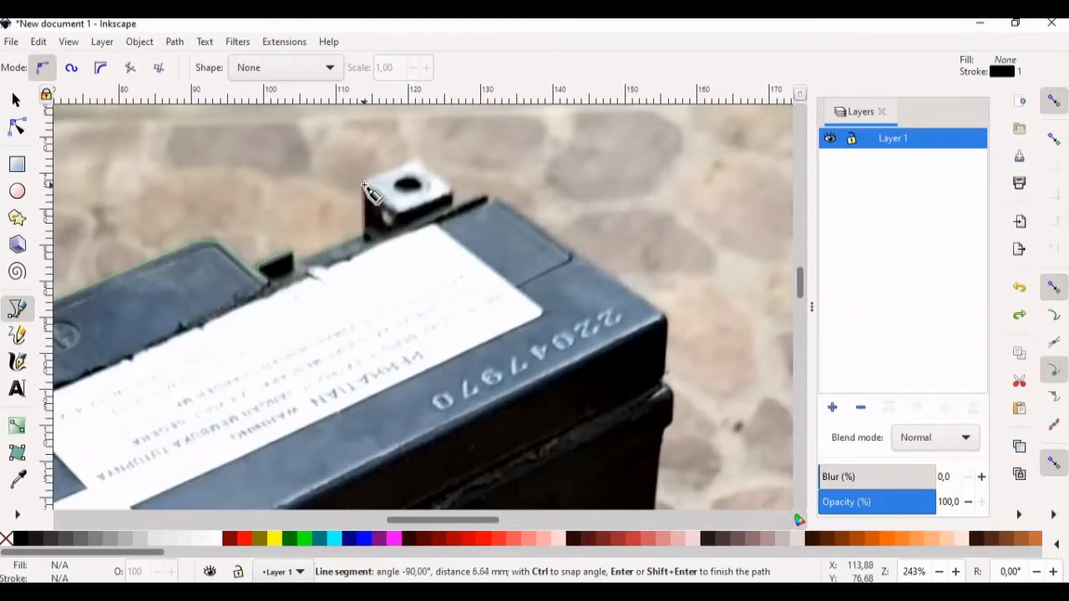
pyautogui.click(364, 181)
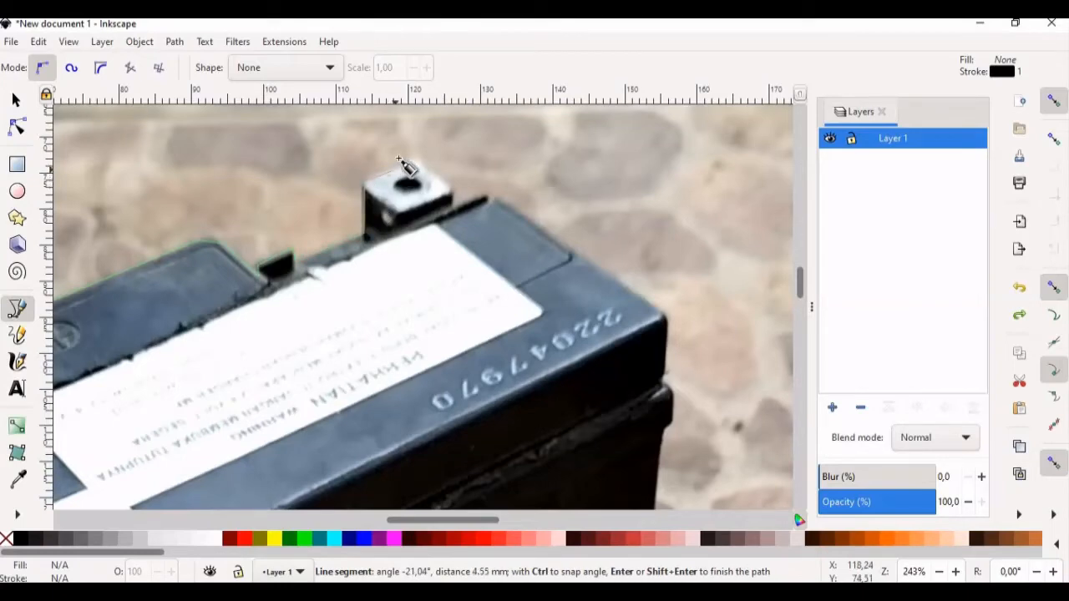
pyautogui.click(415, 157)
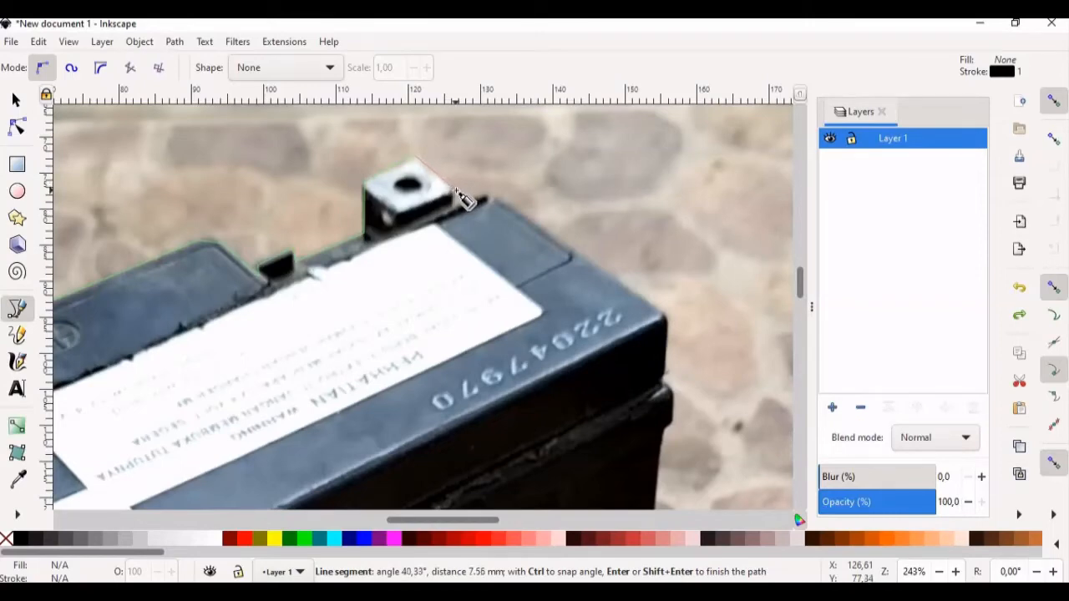
pyautogui.click(455, 191)
pyautogui.click(455, 203)
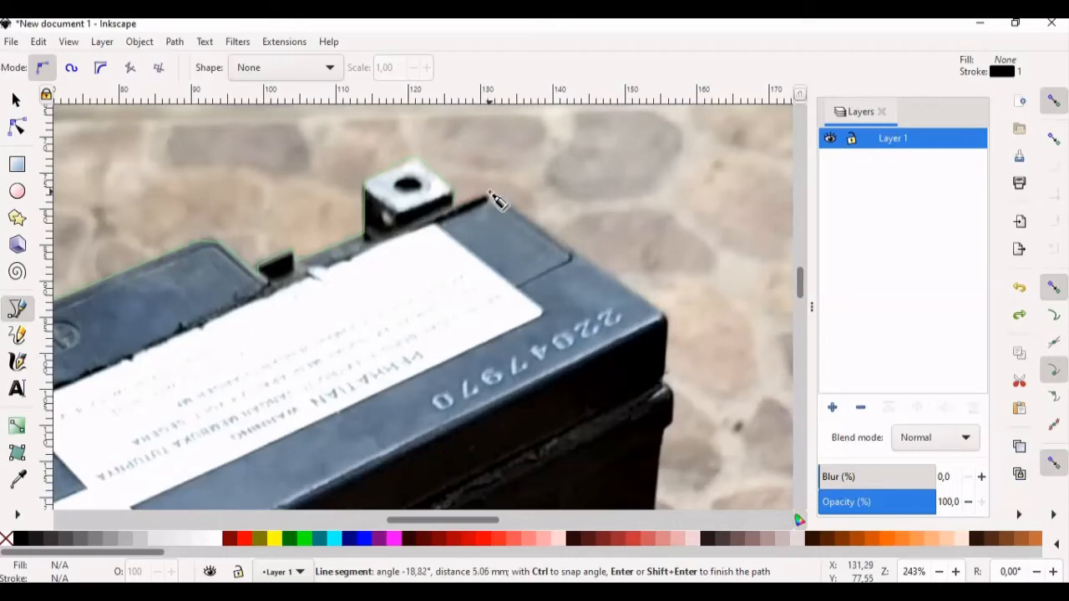
pyautogui.click(491, 195)
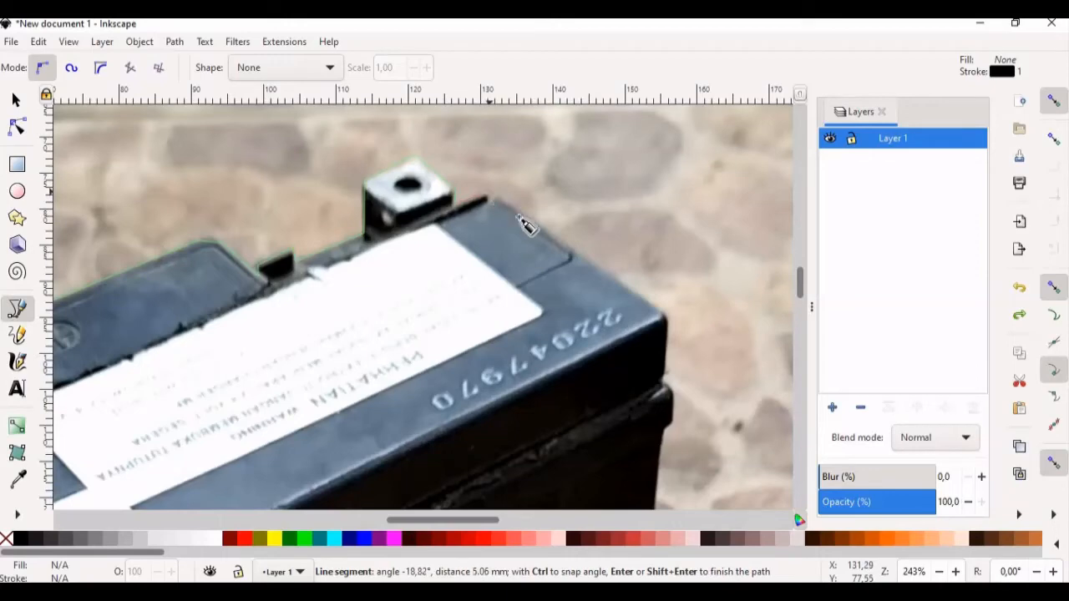
# Trace the lid's right edge to its front corner and down around the protruding rim below it.
pyautogui.click(662, 309)
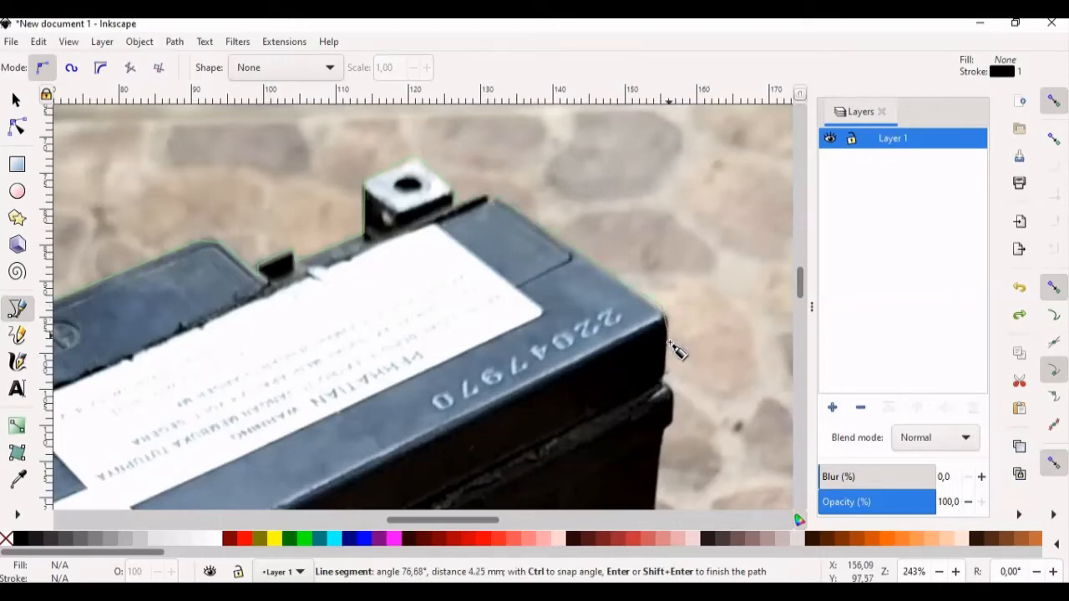
pyautogui.click(671, 345)
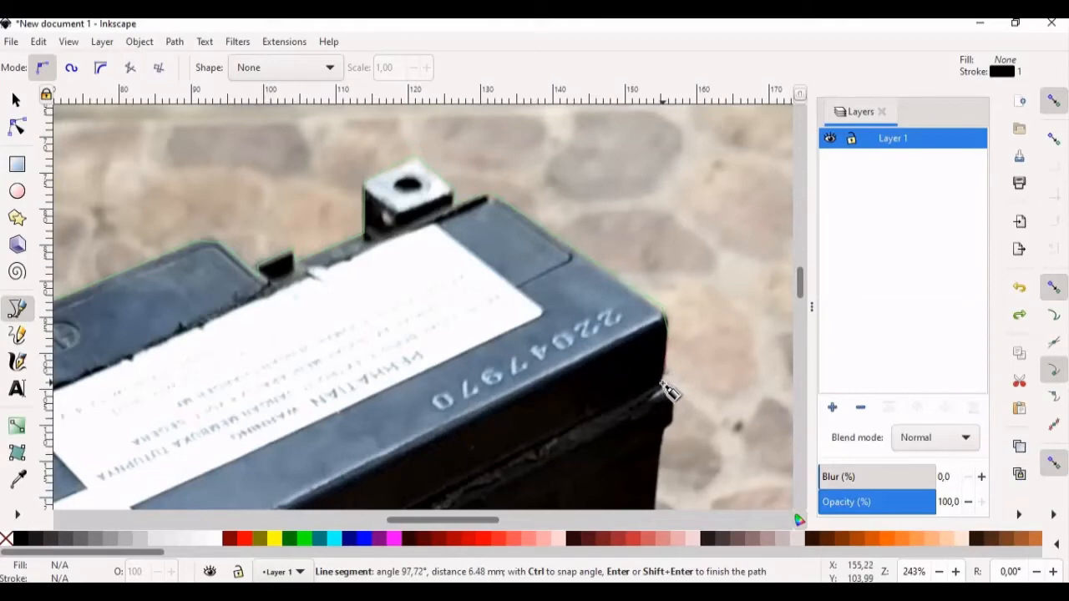
pyautogui.click(666, 393)
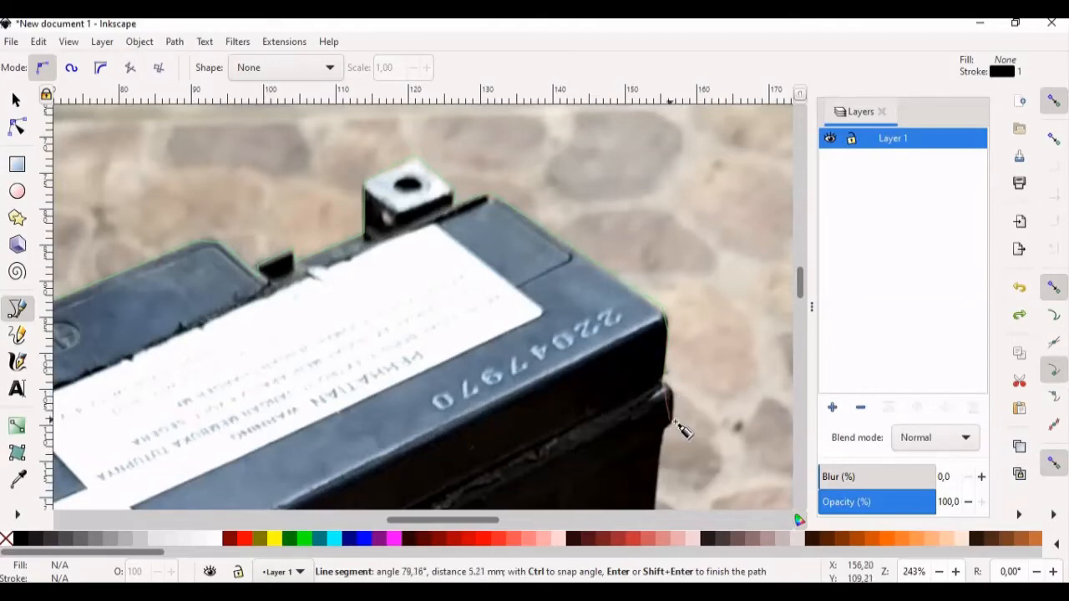
pyautogui.click(673, 422)
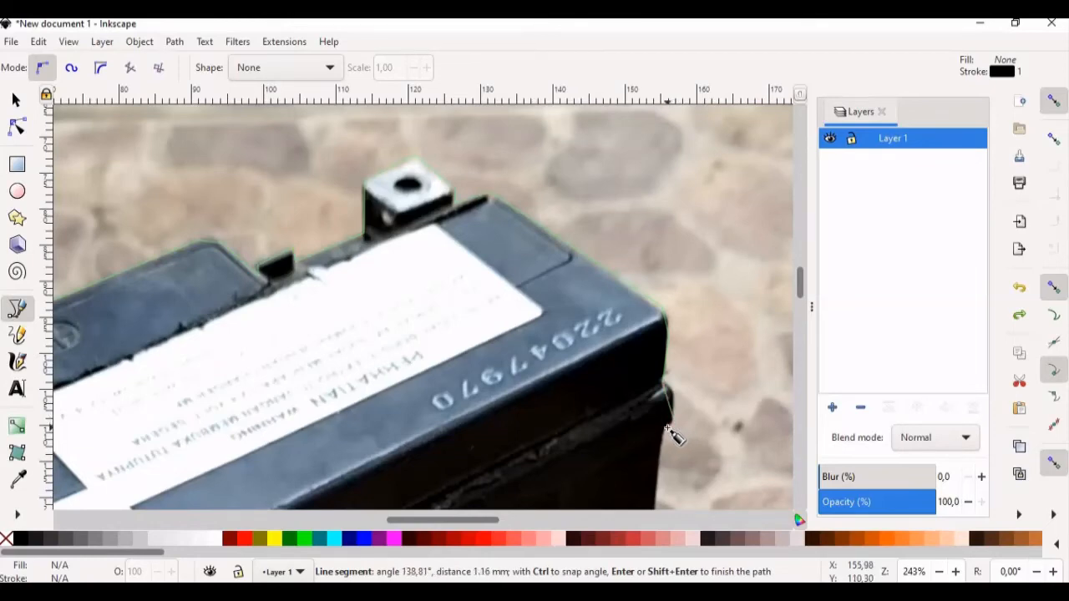
# Carry the outline down the battery's right side and along its bottom edge to the lowest front corner.
pyautogui.scroll(-5, 656, 425)
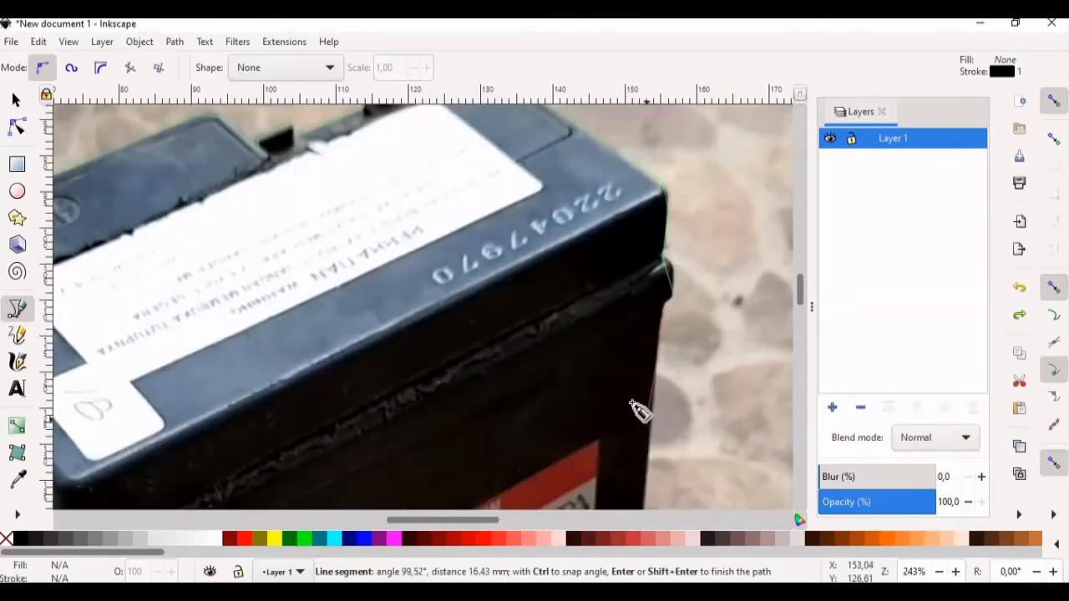
pyautogui.scroll(-3, 614, 395)
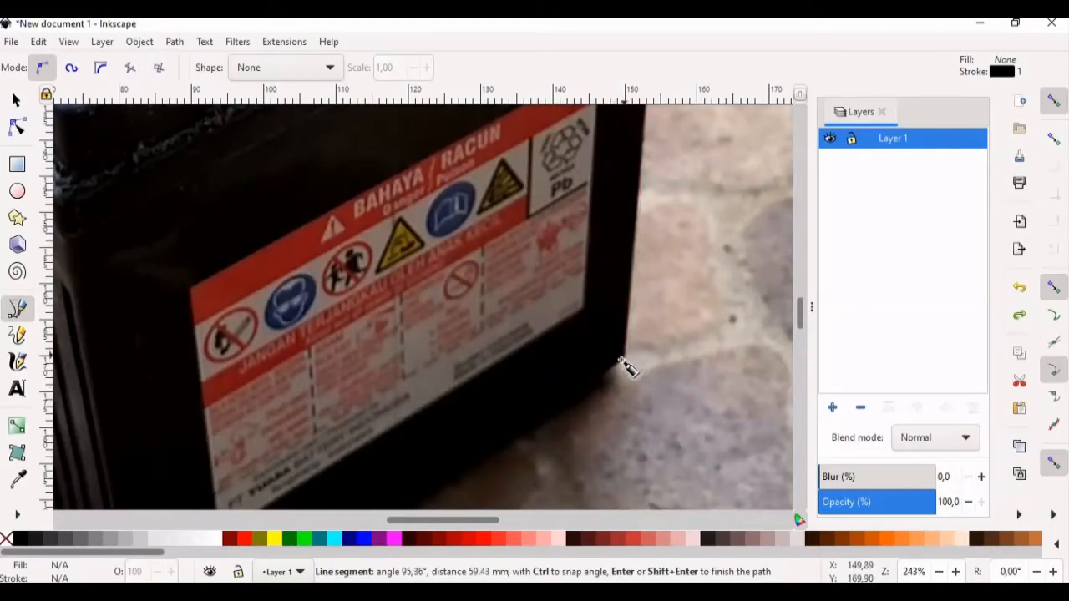
pyautogui.click(623, 366)
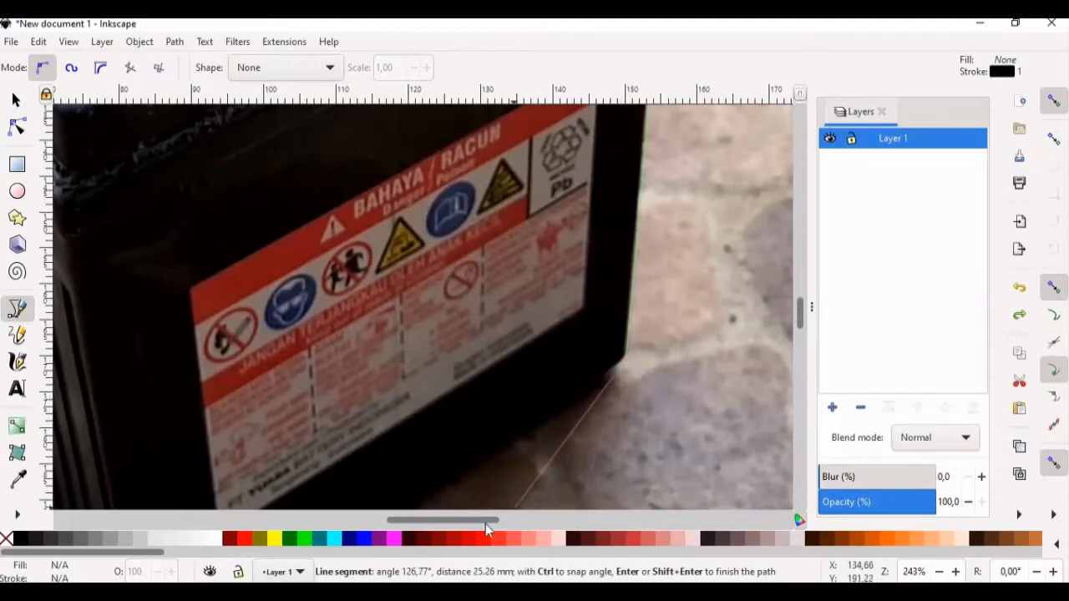
pyautogui.hscroll(-2, 458, 519)
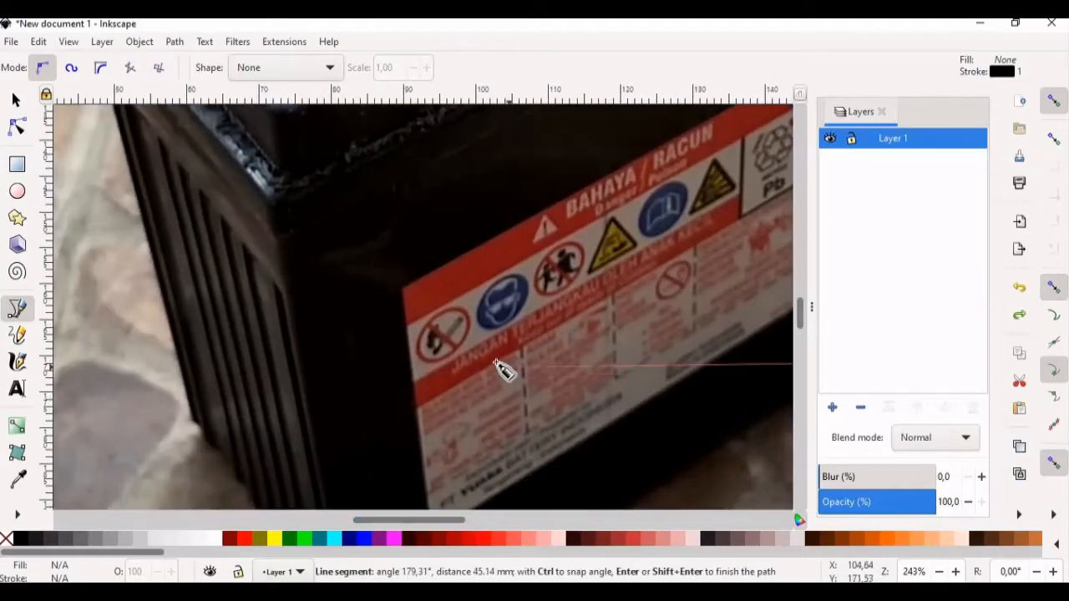
pyautogui.scroll(-8, 466, 354)
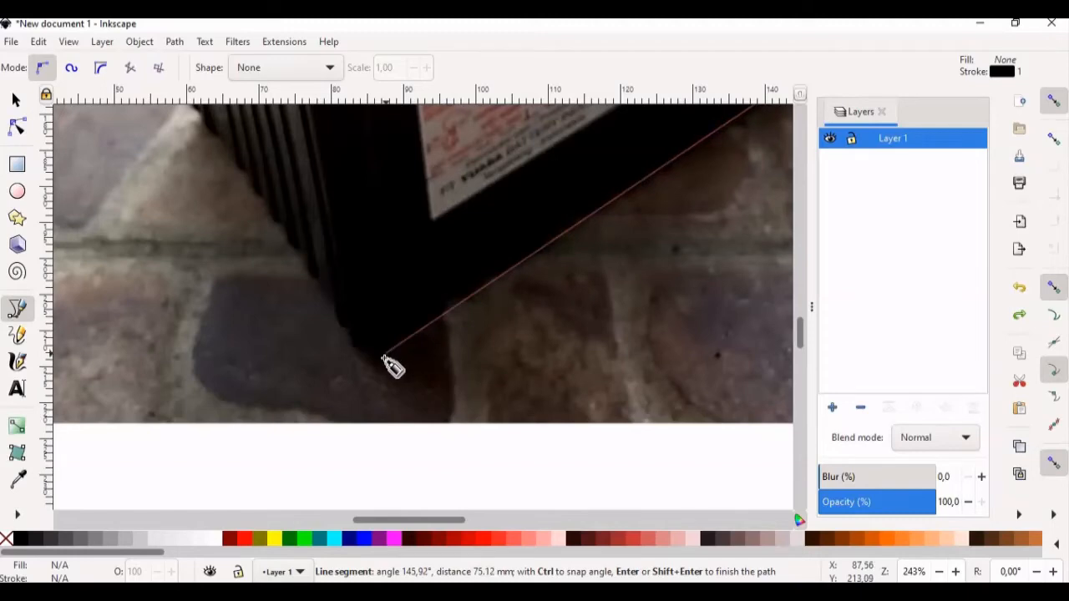
pyautogui.click(384, 355)
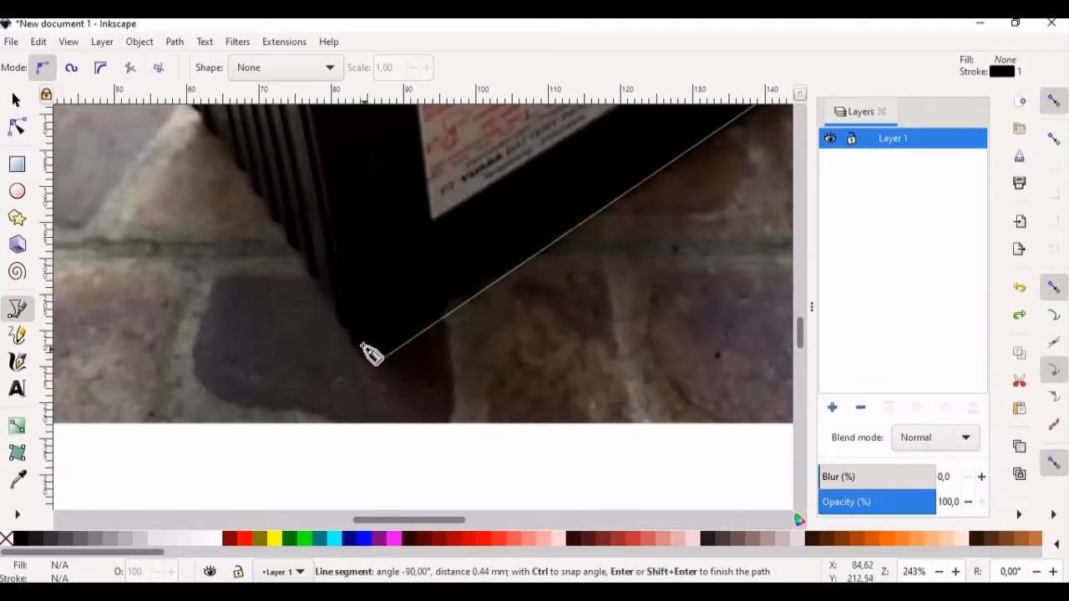
pyautogui.click(365, 353)
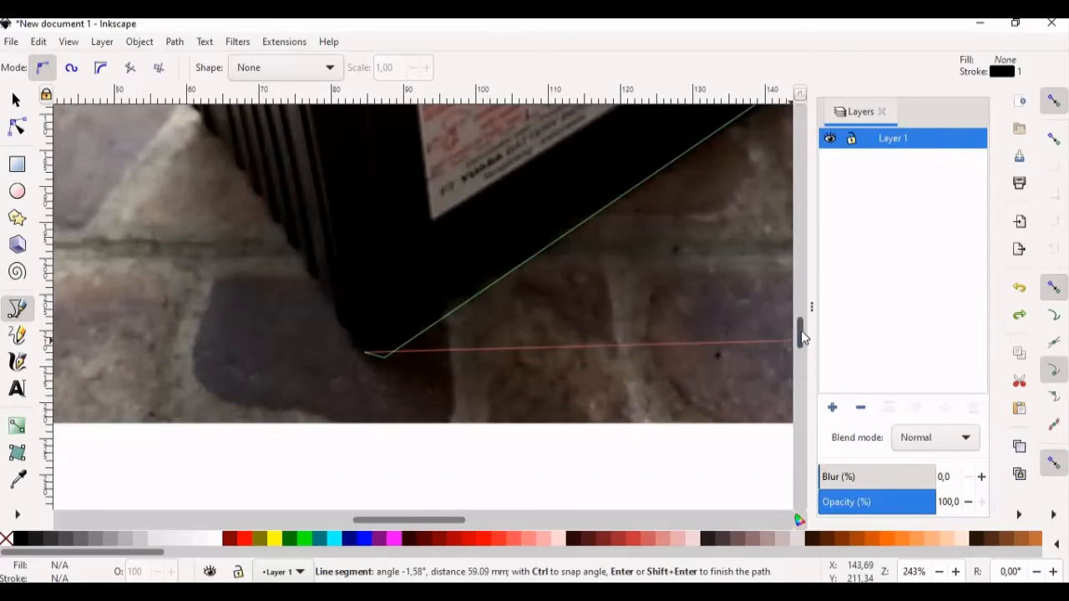
# Trace the battery's left side up to the lid's left corner and close the outline at the left terminal.
pyautogui.moveTo(798, 335); pyautogui.dragTo(799, 322)
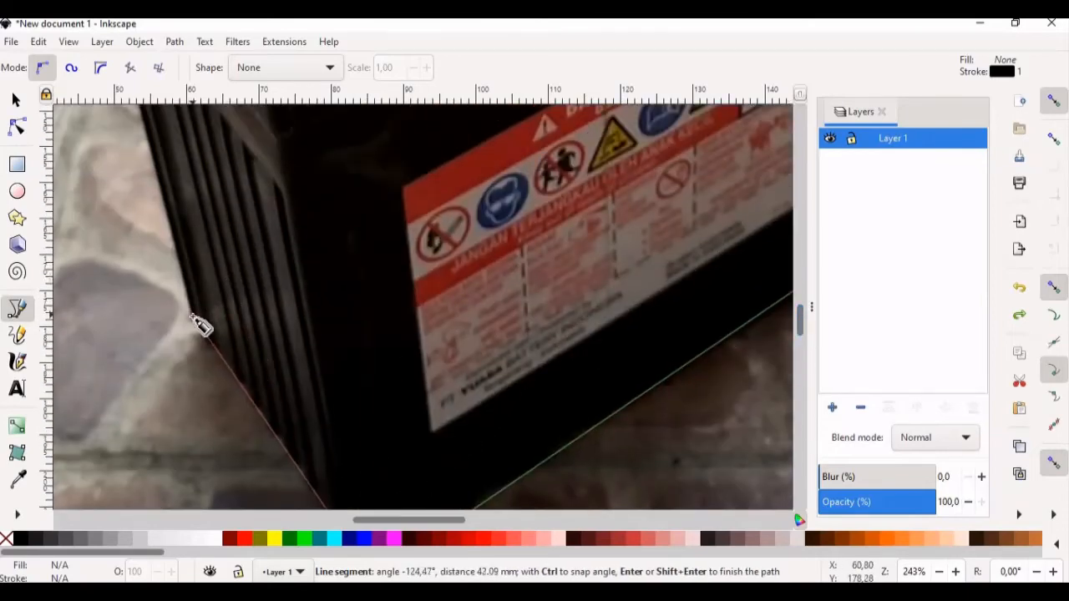
pyautogui.click(192, 318)
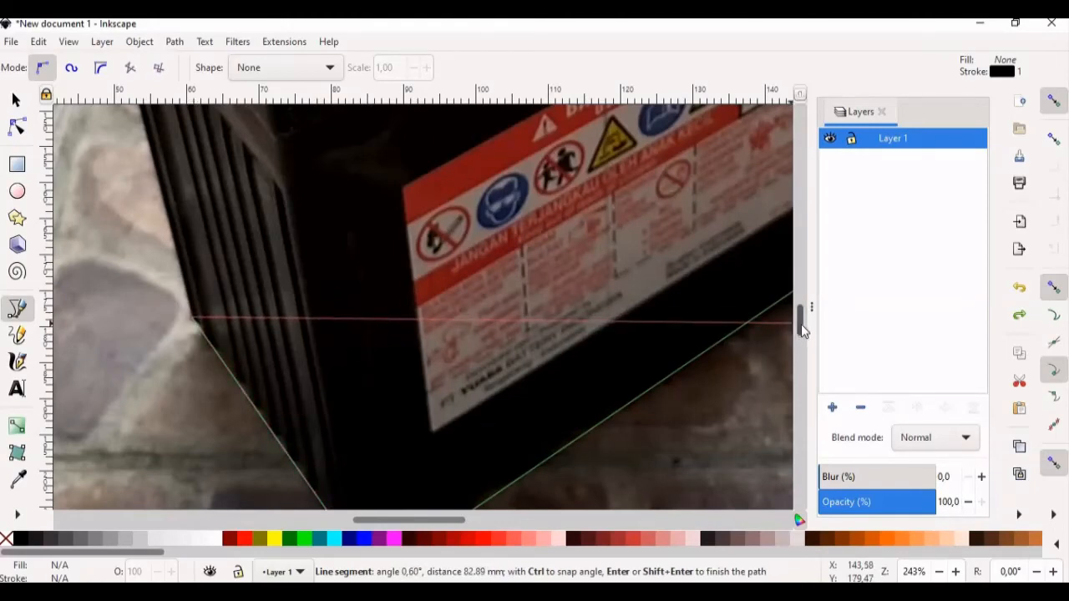
pyautogui.moveTo(801, 324); pyautogui.dragTo(799, 304)
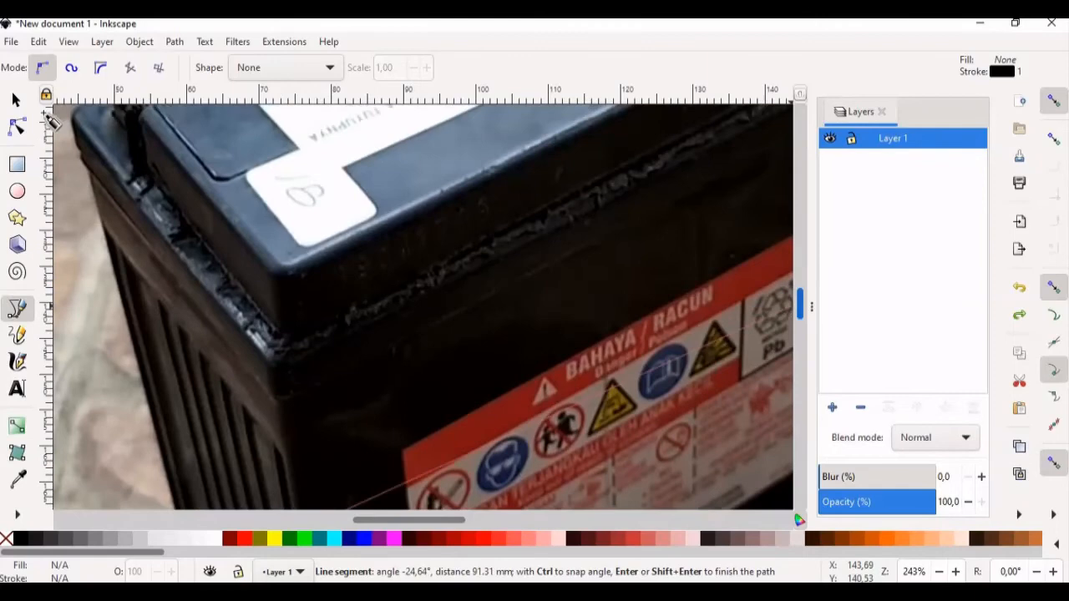
pyautogui.click(85, 169)
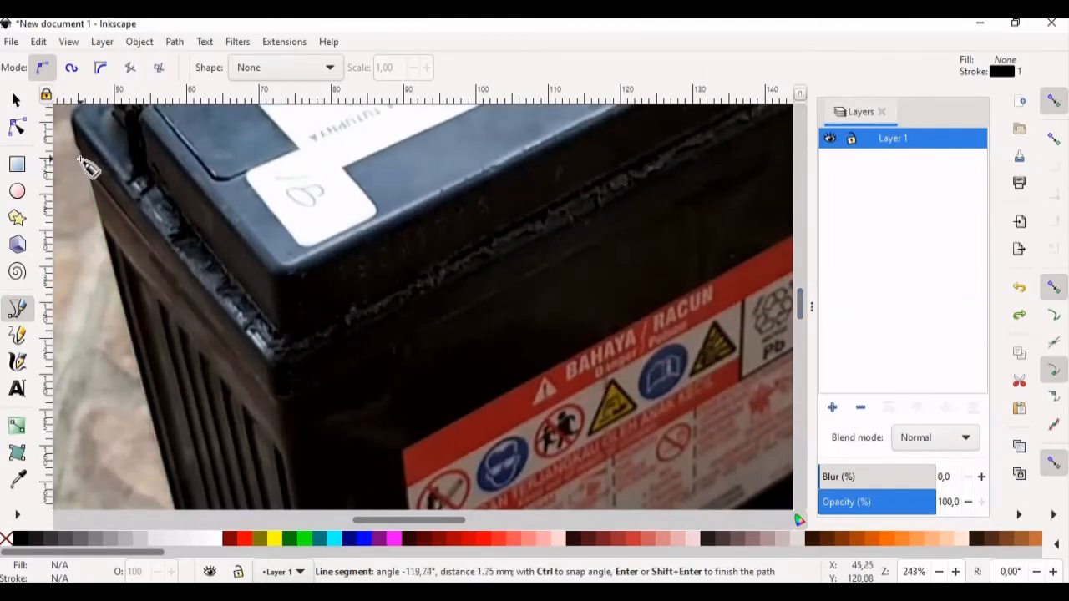
pyautogui.click(80, 159)
pyautogui.click(71, 120)
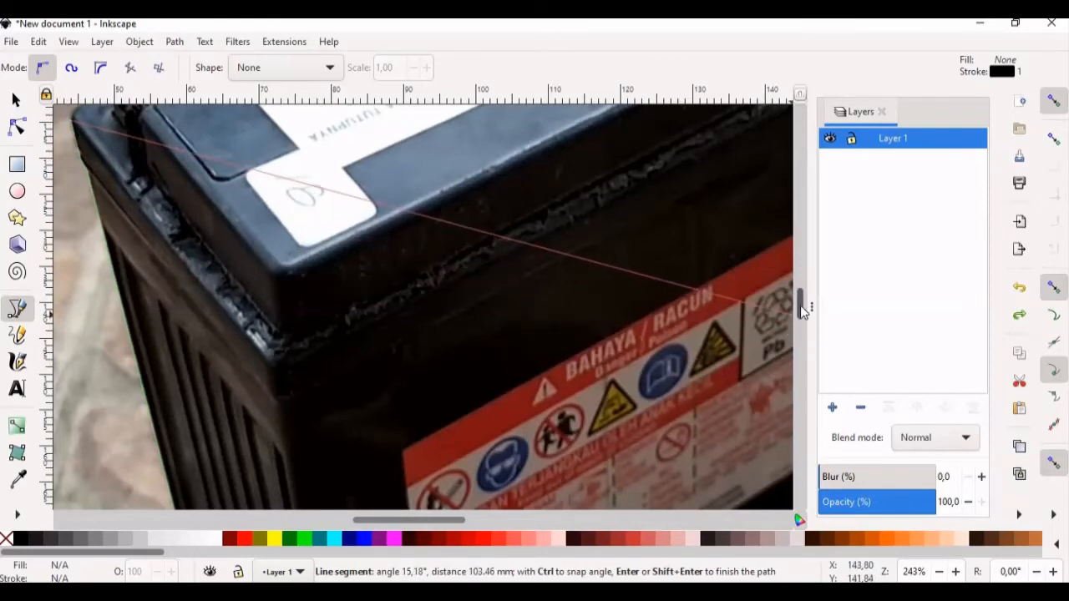
pyautogui.scroll(3, 770, 291)
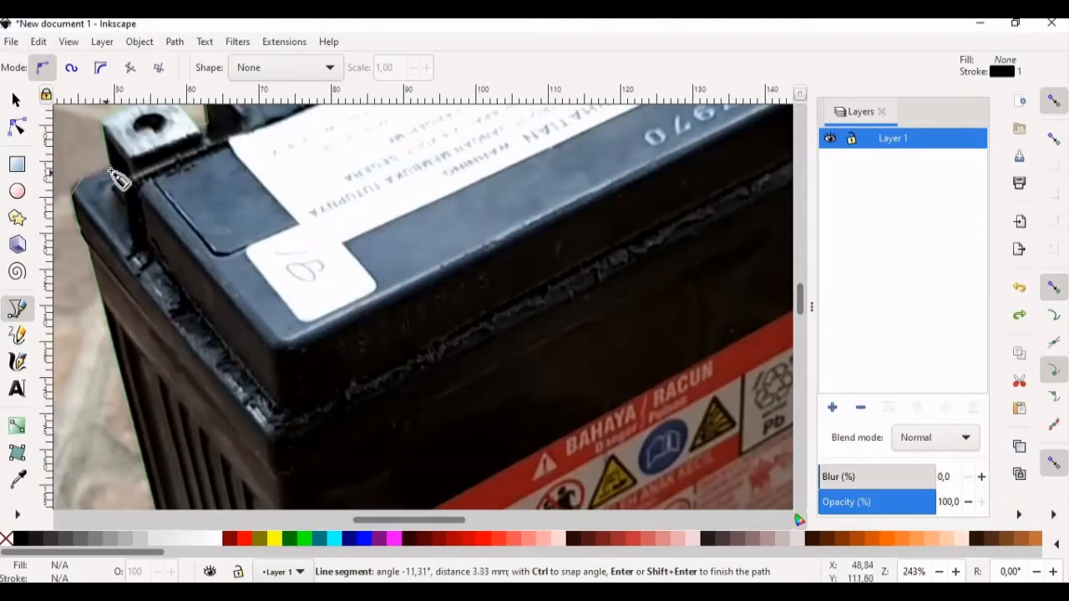
pyautogui.click(117, 175)
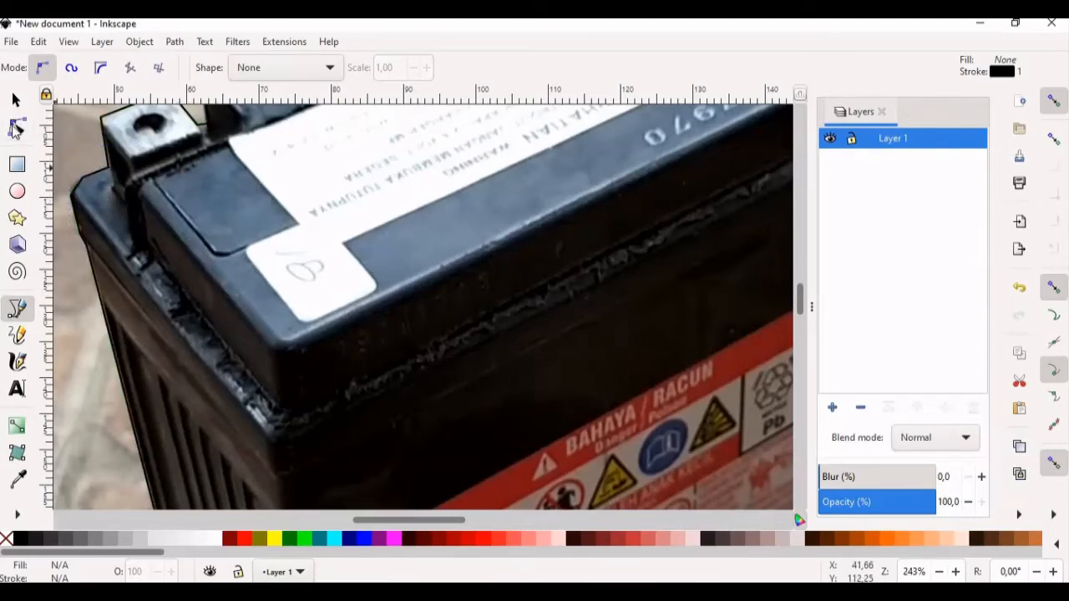
# Edit the outline's nodes and bend the short segment at the raised cover's back corner to follow its rounded edge.
pyautogui.click(16, 128)
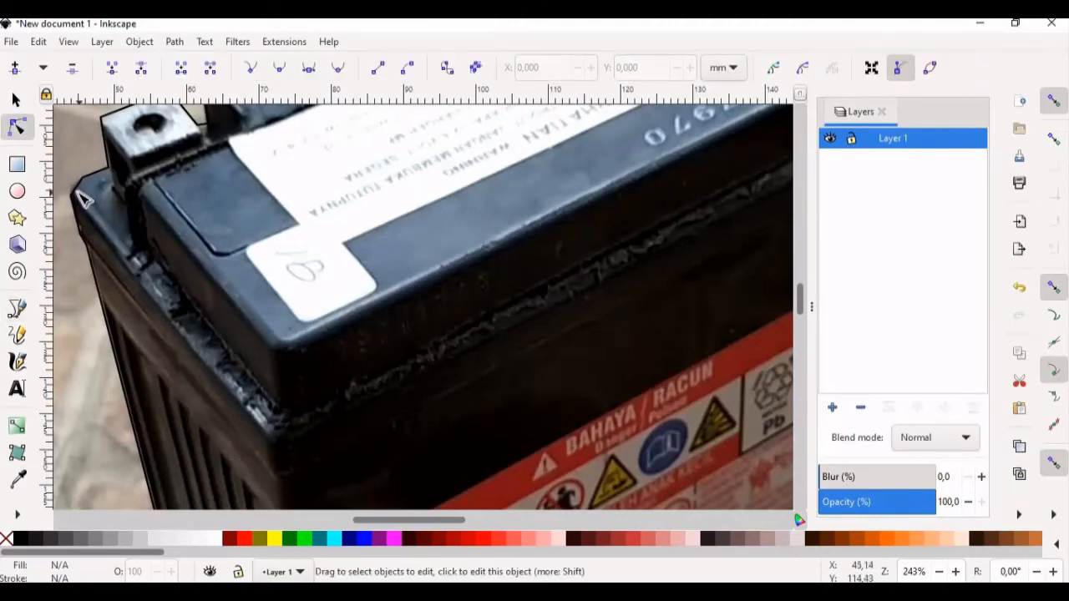
pyautogui.click(81, 198)
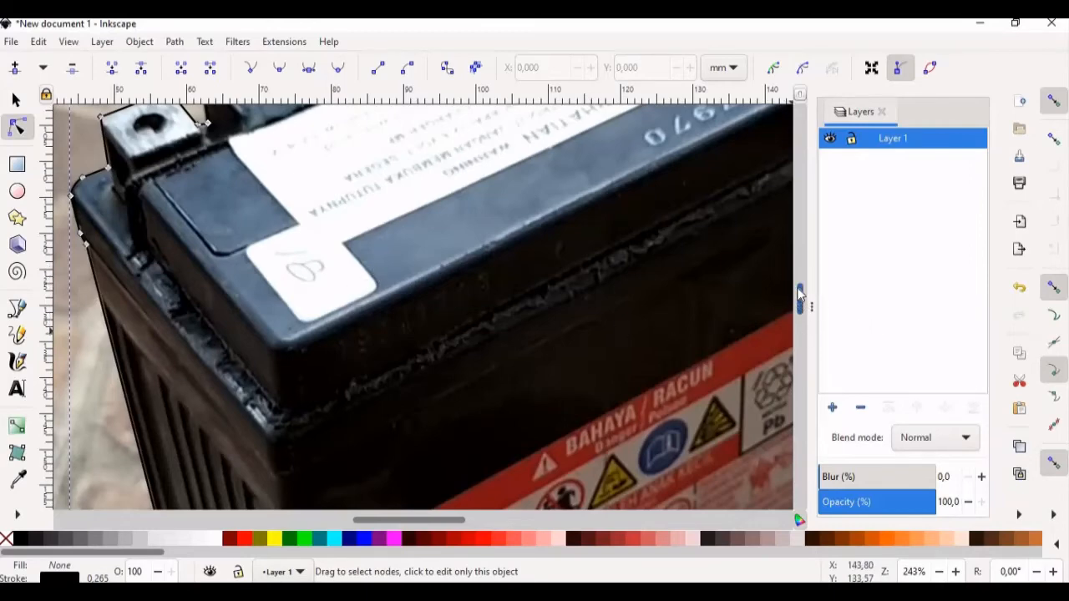
pyautogui.moveTo(799, 292); pyautogui.dragTo(800, 276)
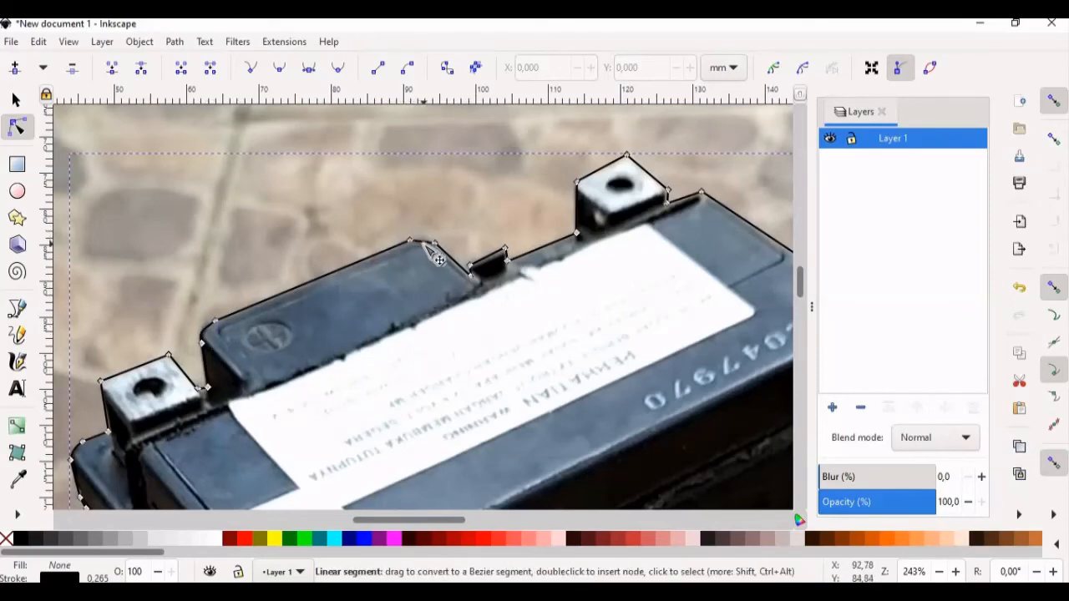
pyautogui.moveTo(434, 252); pyautogui.dragTo(429, 246)
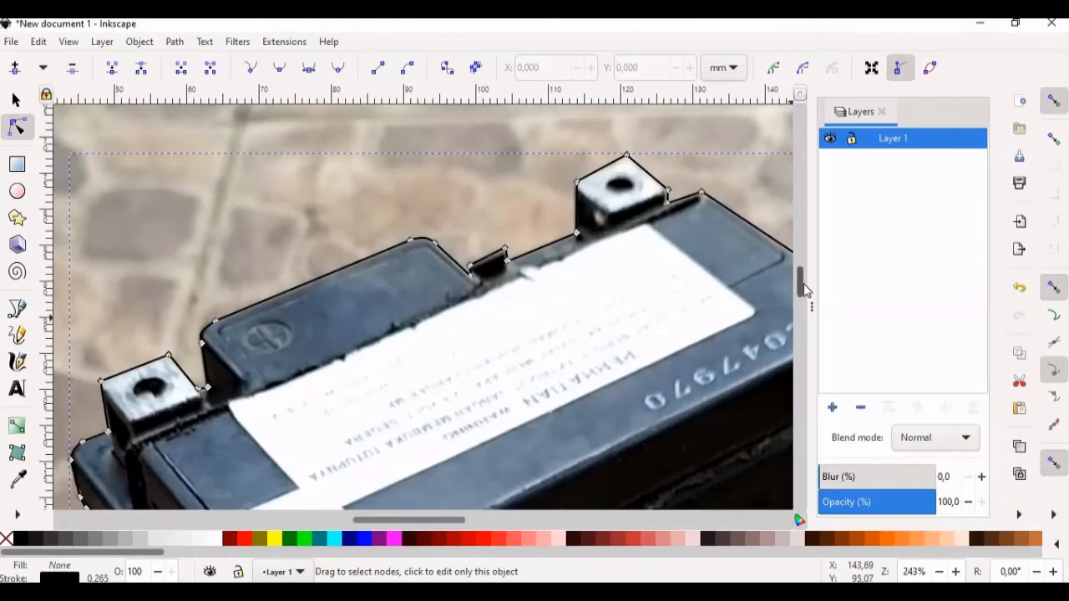
# Check the outline's corners down the battery's right side and select the short segment at the lowest corner.
pyautogui.scroll(-3, 798, 296)
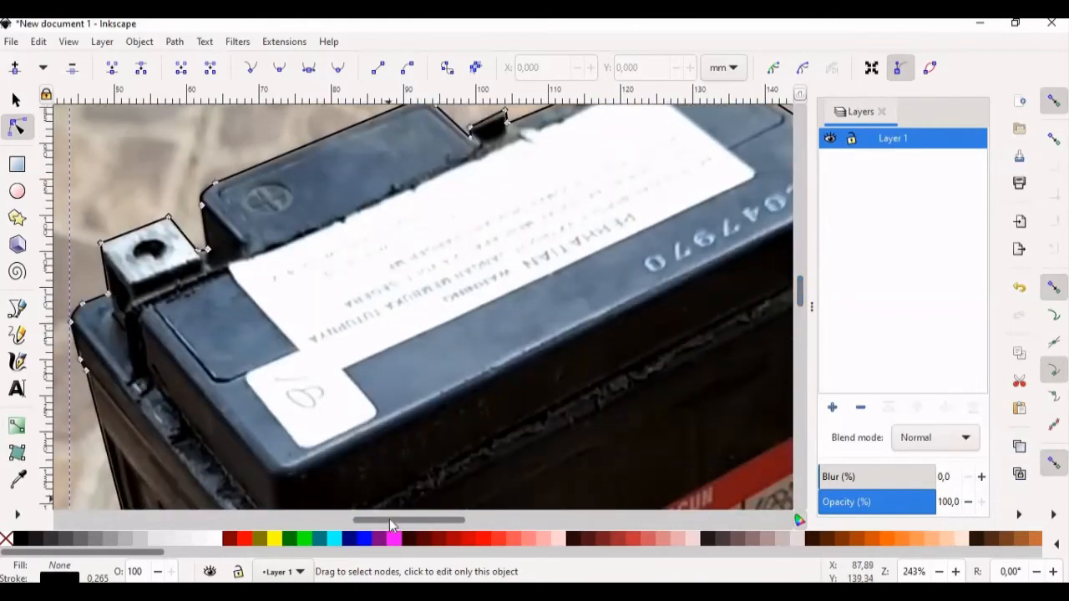
pyautogui.moveTo(392, 524); pyautogui.dragTo(439, 525)
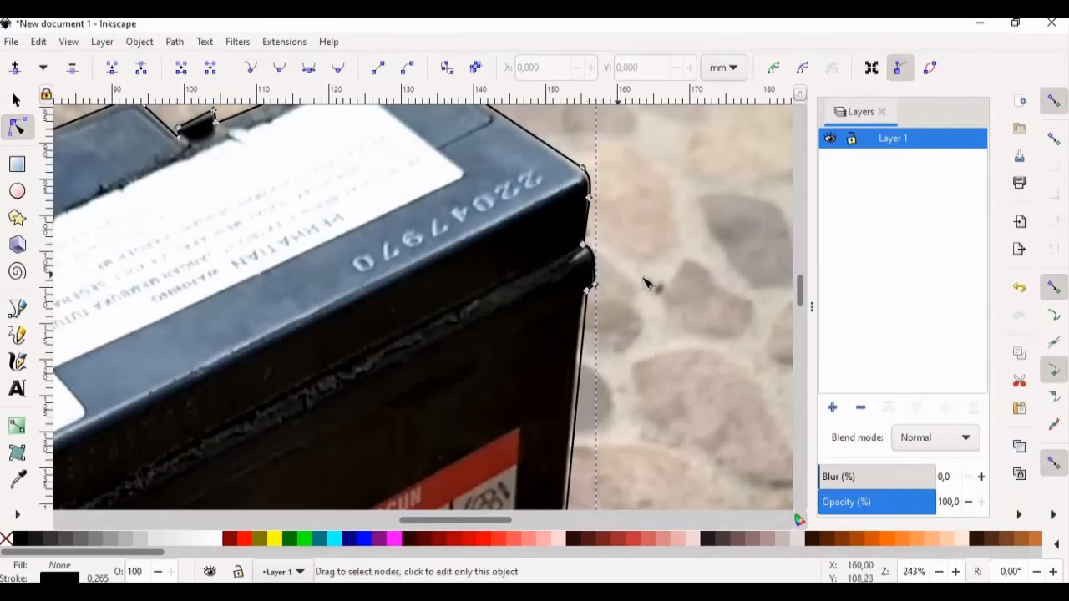
pyautogui.scroll(-8, 585, 276)
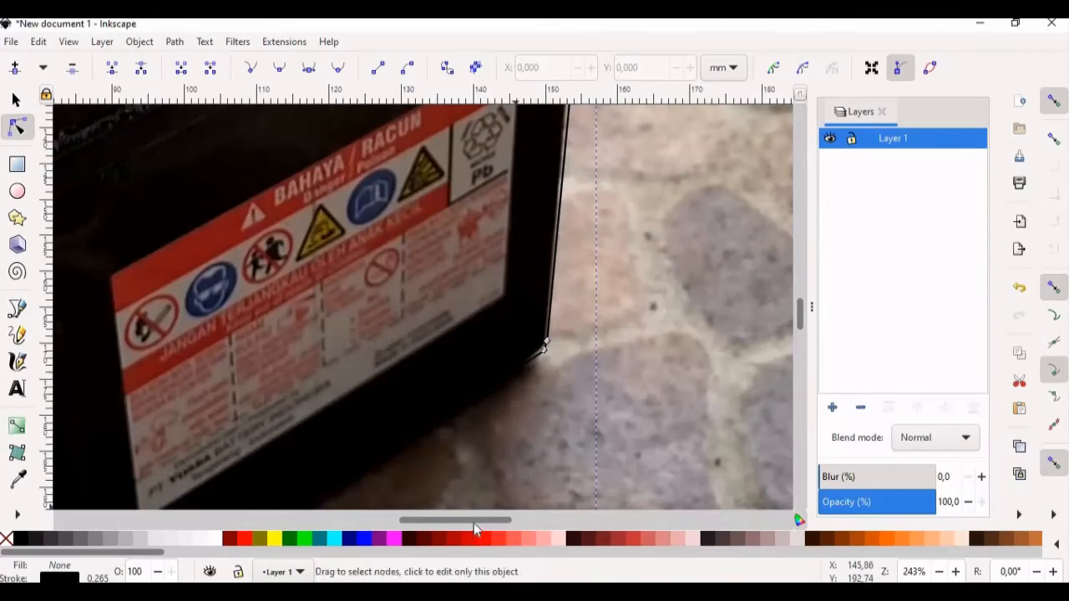
pyautogui.moveTo(471, 521); pyautogui.dragTo(440, 520)
pyautogui.scroll(-6, 310, 409)
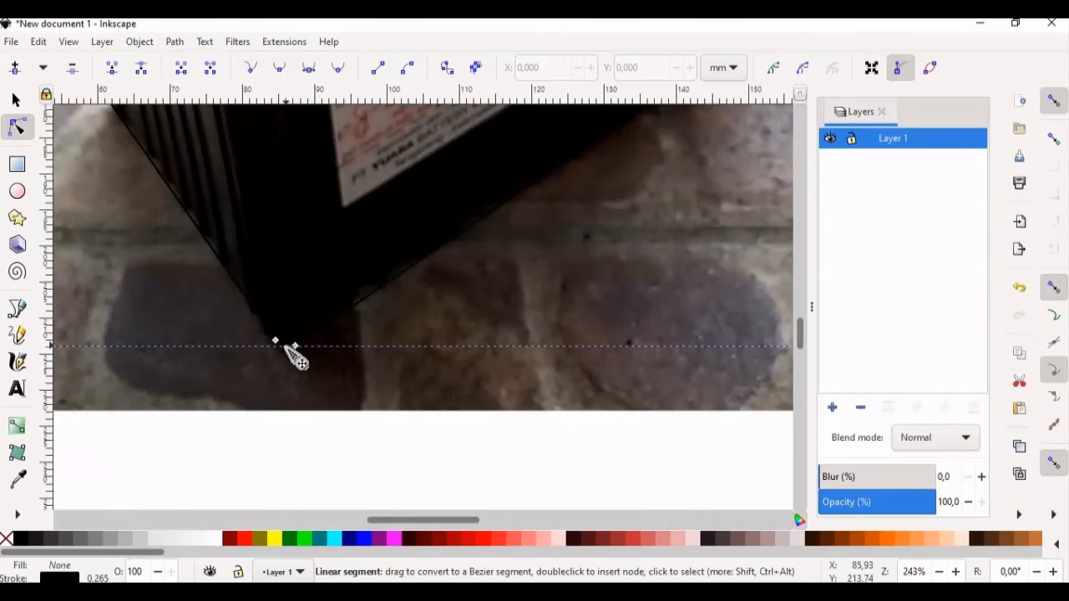
pyautogui.click(284, 344)
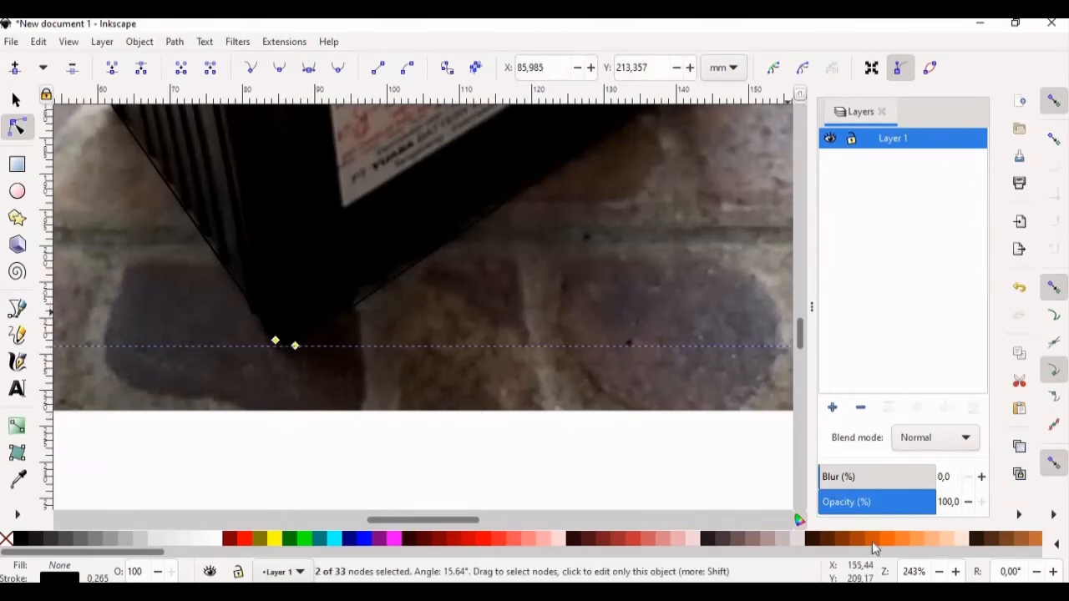
# Select the finished battery outline as an object and place a copy of it beside the photo, left of the page.
pyautogui.click(938, 571)
pyautogui.click(939, 572)
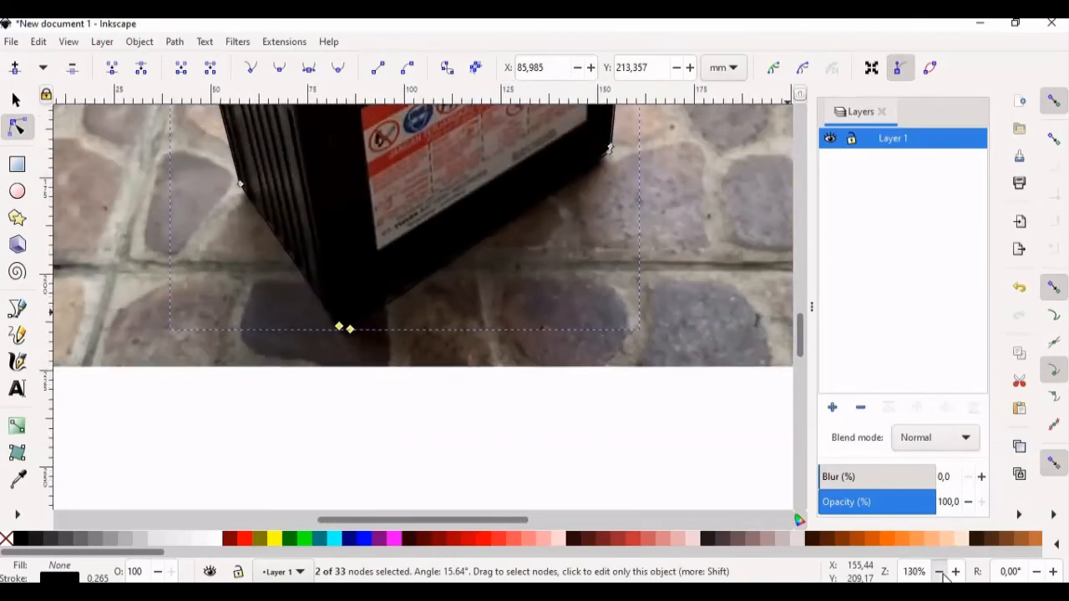
pyautogui.click(938, 571)
pyautogui.moveTo(805, 342); pyautogui.dragTo(804, 307)
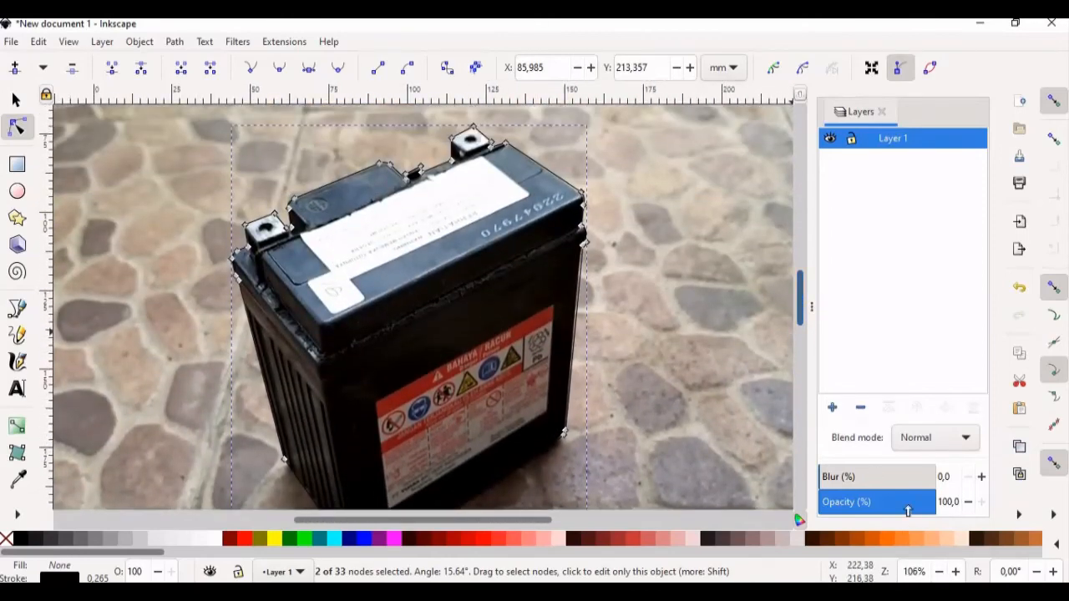
pyautogui.click(939, 571)
pyautogui.click(939, 571)
pyautogui.click(938, 571)
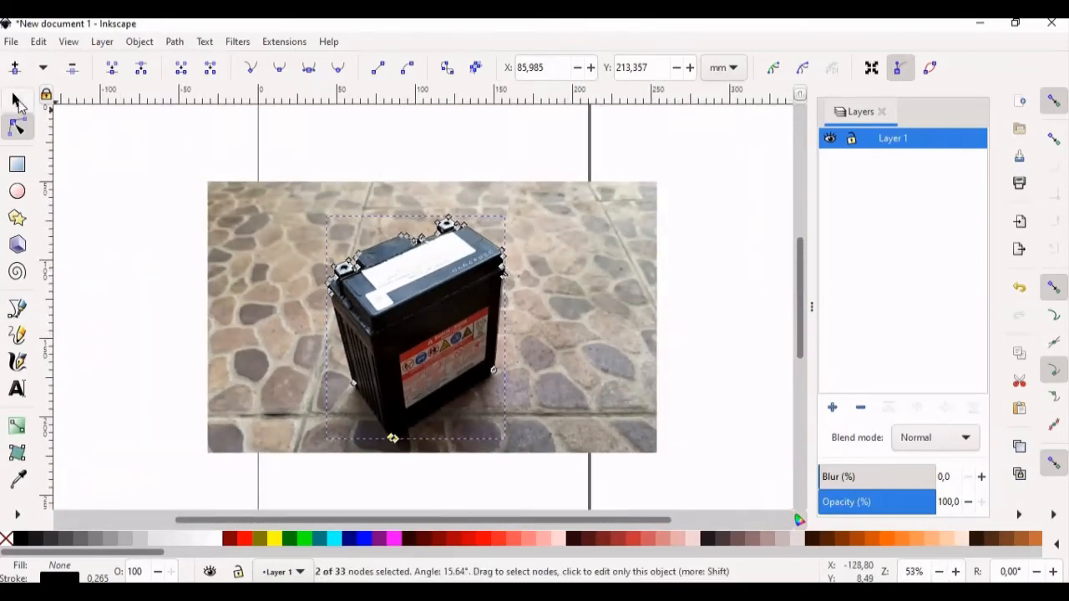
pyautogui.click(19, 102)
pyautogui.click(153, 175)
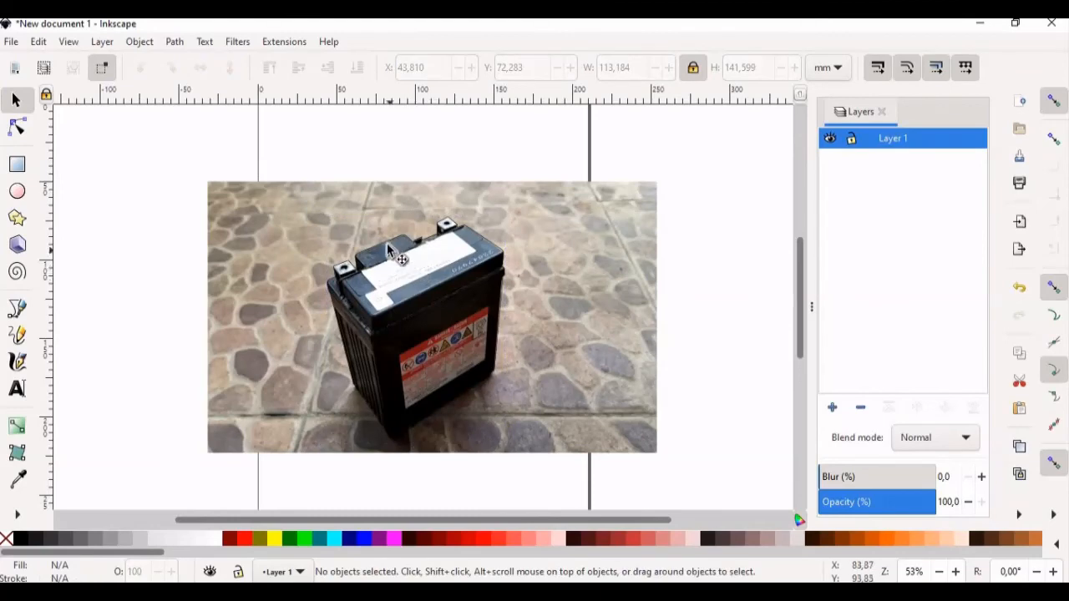
pyautogui.click(408, 244)
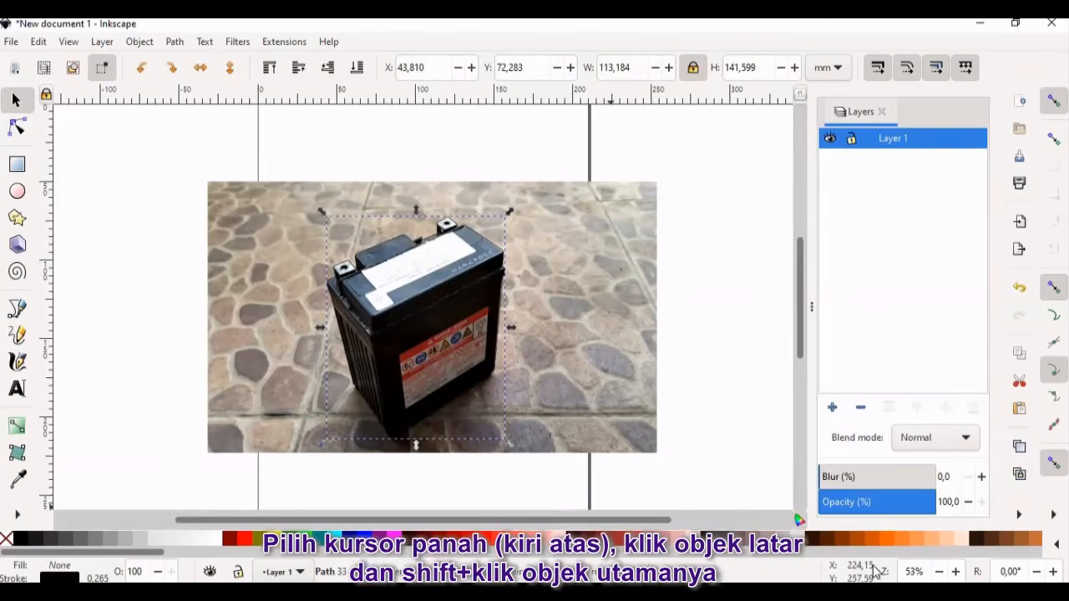
pyautogui.click(939, 571)
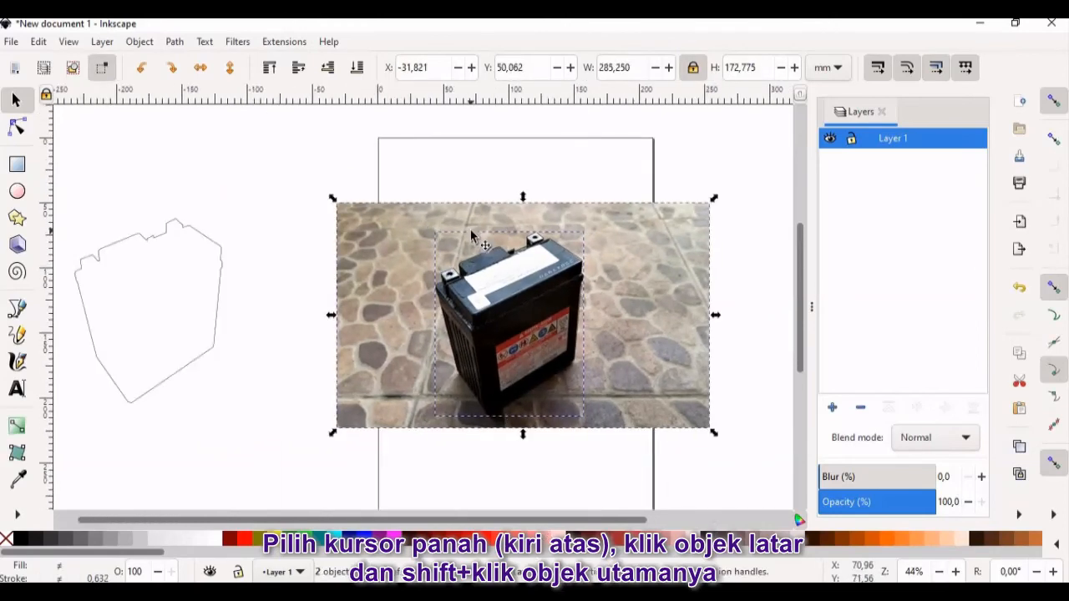
# Clip the photo to the battery outline and move the cutout about 9 mm right and 2 mm up.
pyautogui.click(470, 232)
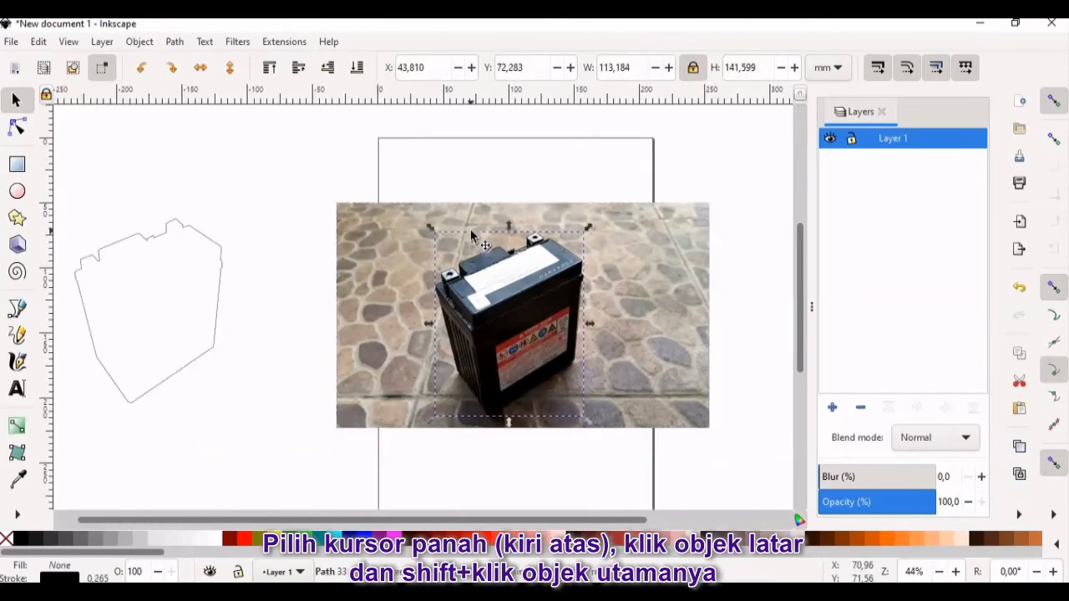
pyautogui.keyDown('shift'); pyautogui.click(448, 205); pyautogui.keyUp('shift')
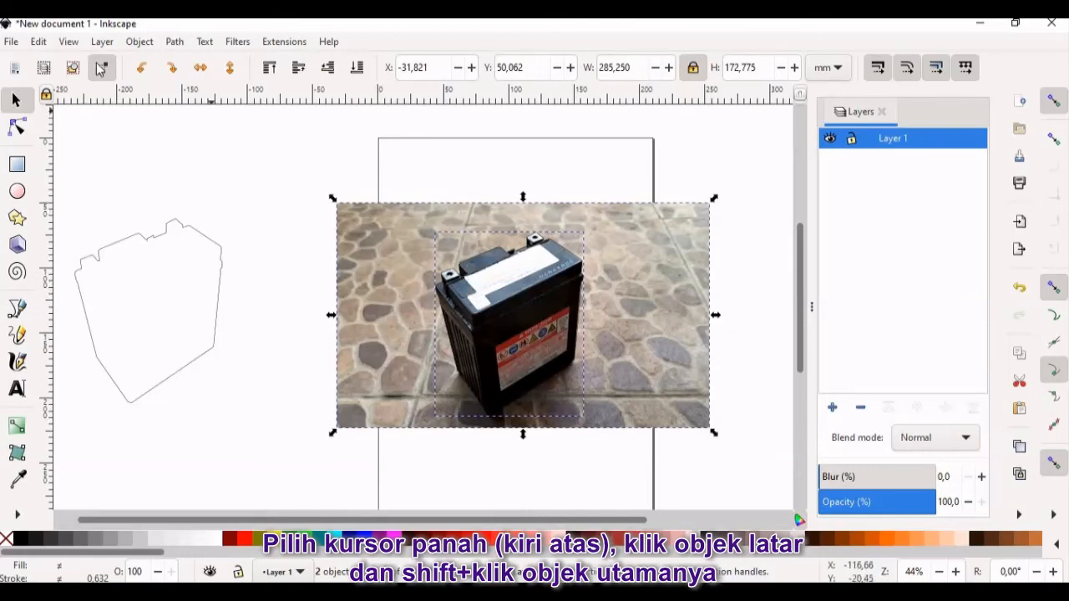
pyautogui.click(134, 44)
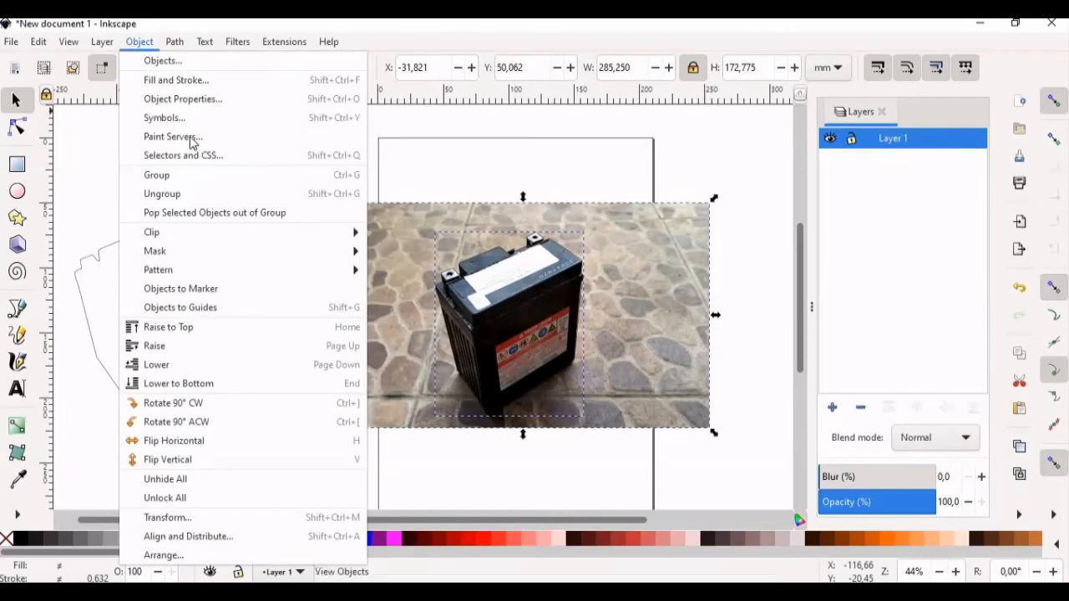
pyautogui.moveTo(224, 235)
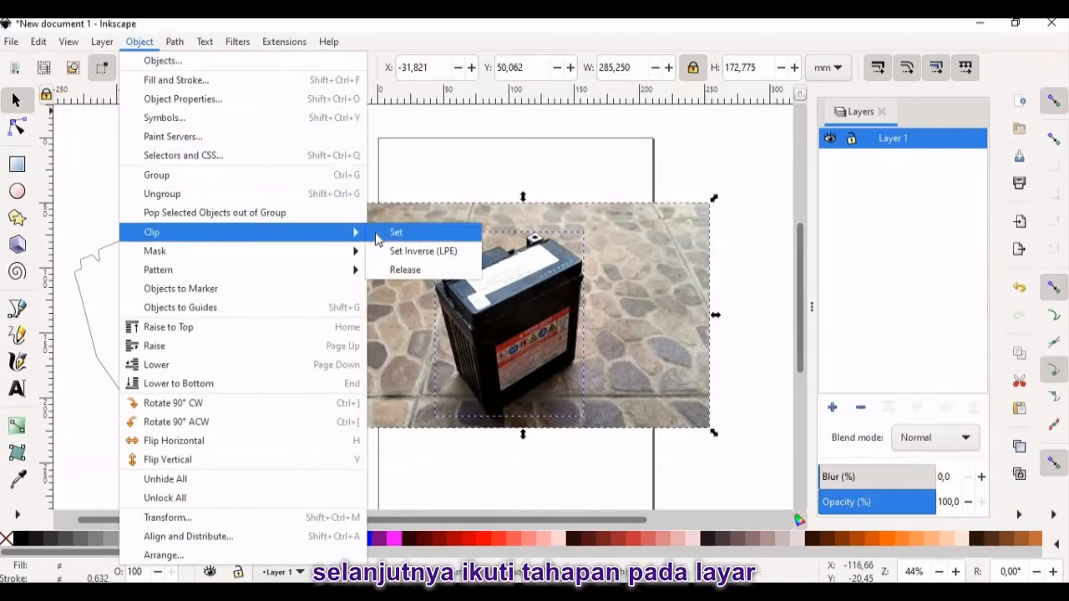
pyautogui.click(376, 233)
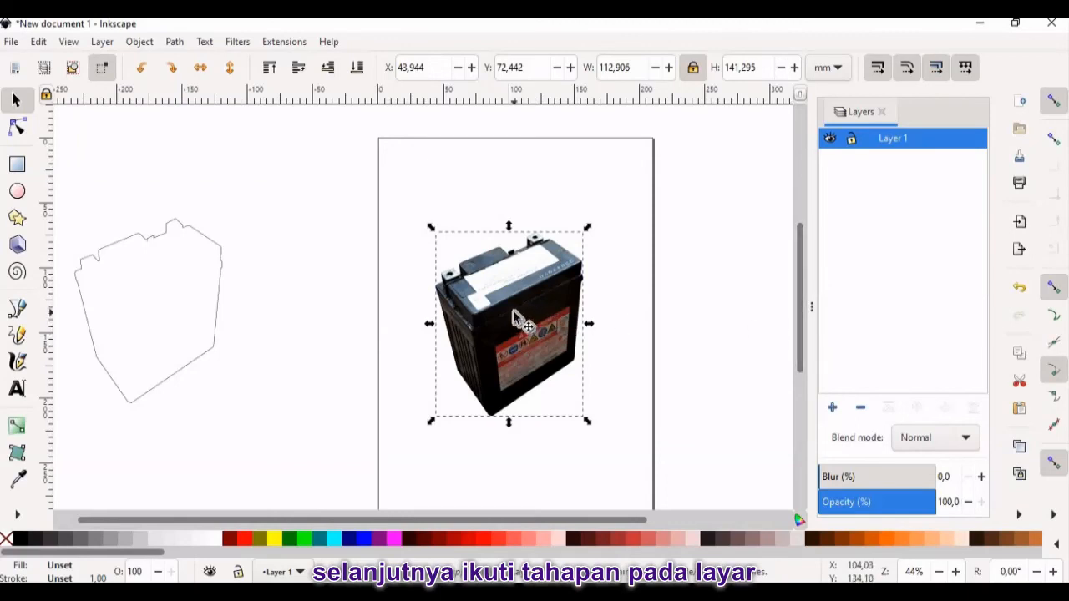
pyautogui.moveTo(513, 312)
pyautogui.mouseDown()
pyautogui.moveTo(634, 318)
pyautogui.moveTo(531, 308)
pyautogui.mouseUp()
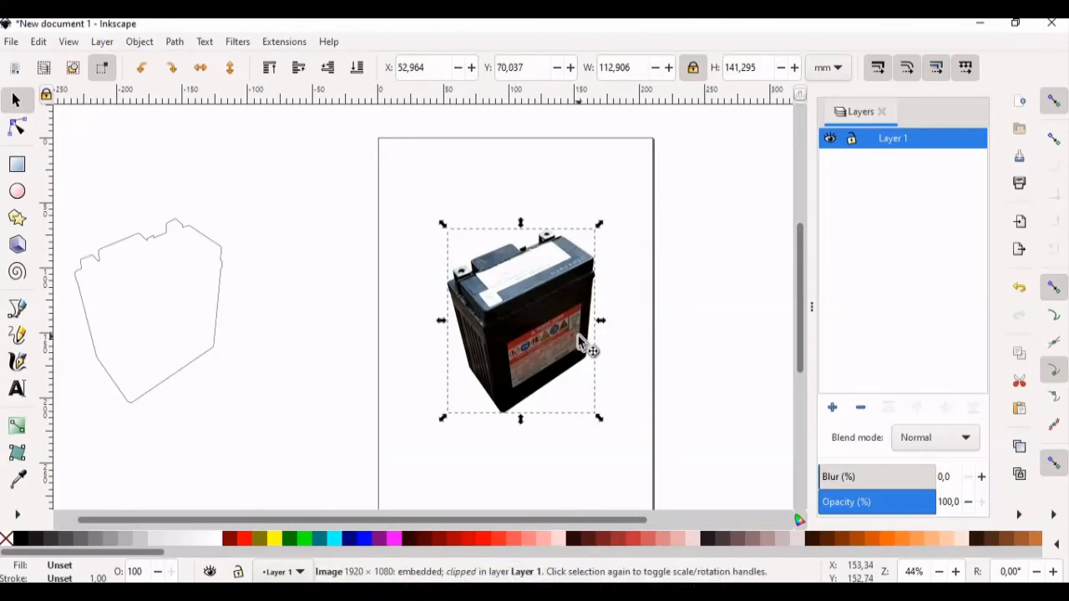
pyautogui.click(676, 341)
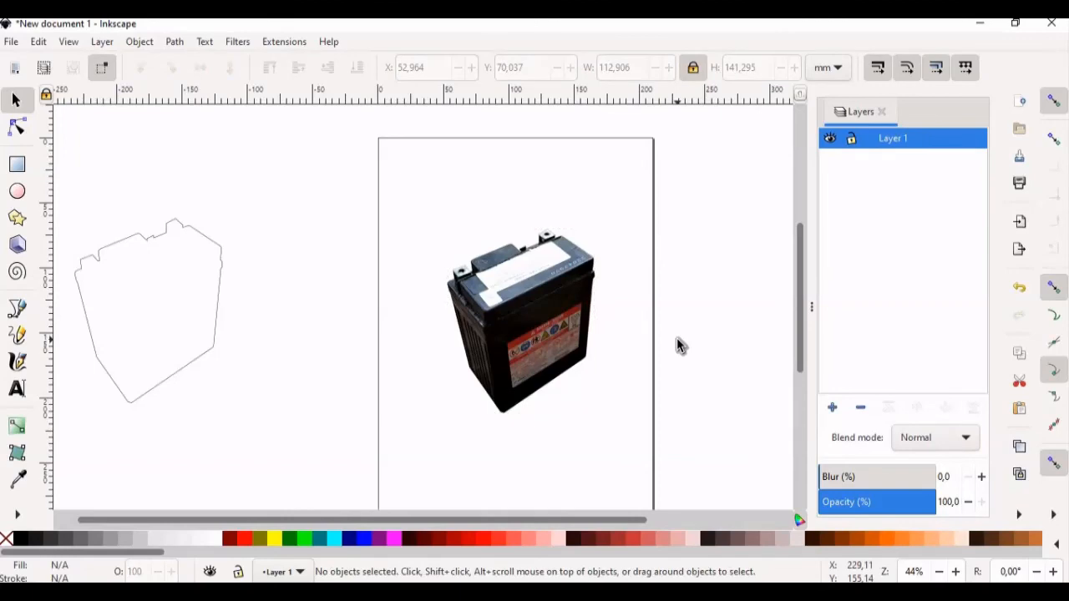